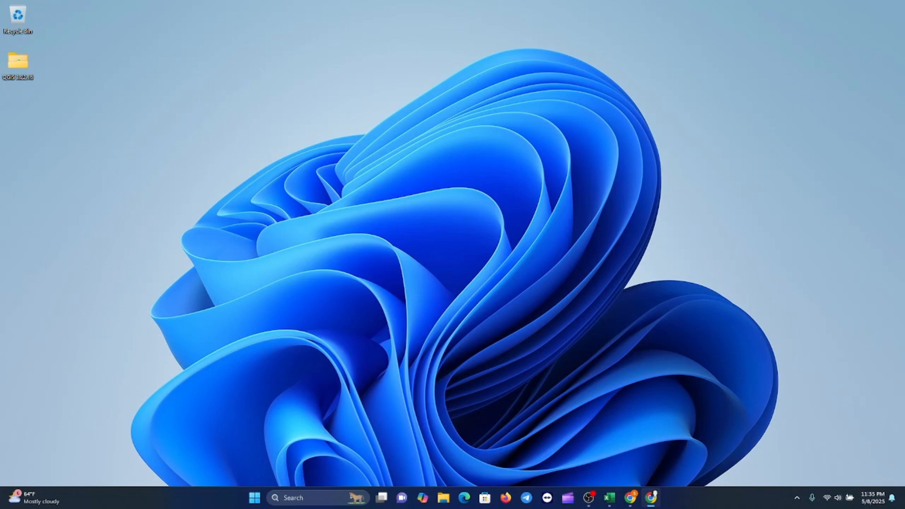
Step: In the blank Excel workbook Book3, insert the expense table at A1, with columns Date, Category, Description, Amount, Payment Method, Day of Week and Month
key(alt+Tab)
mouse_move(609, 497)
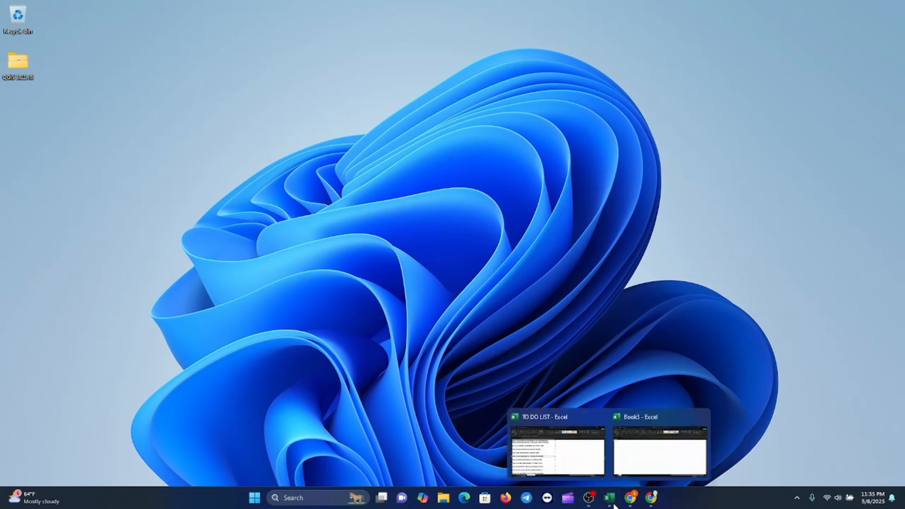
click(648, 454)
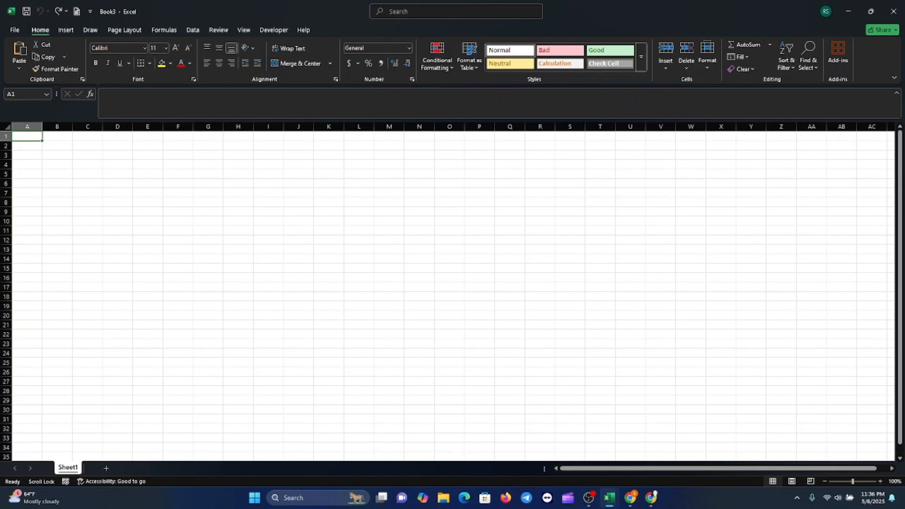
key(alt+Tab)
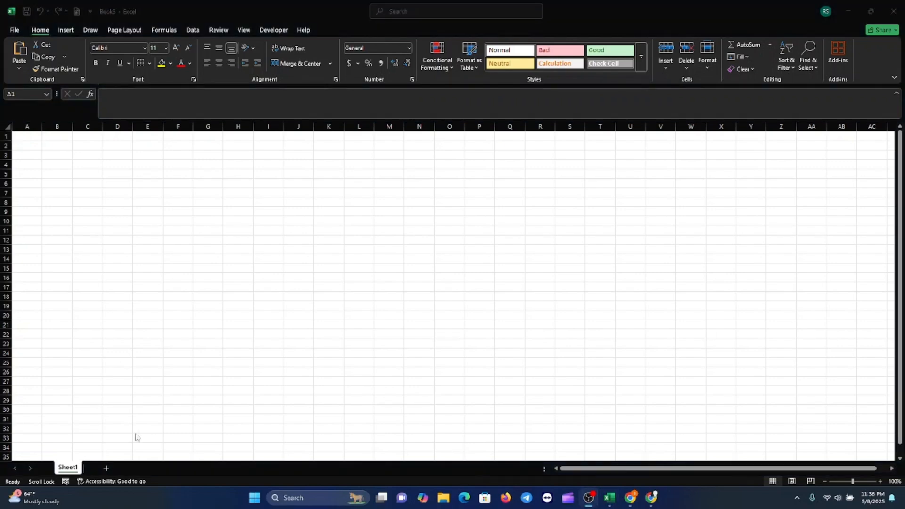
click(25, 135)
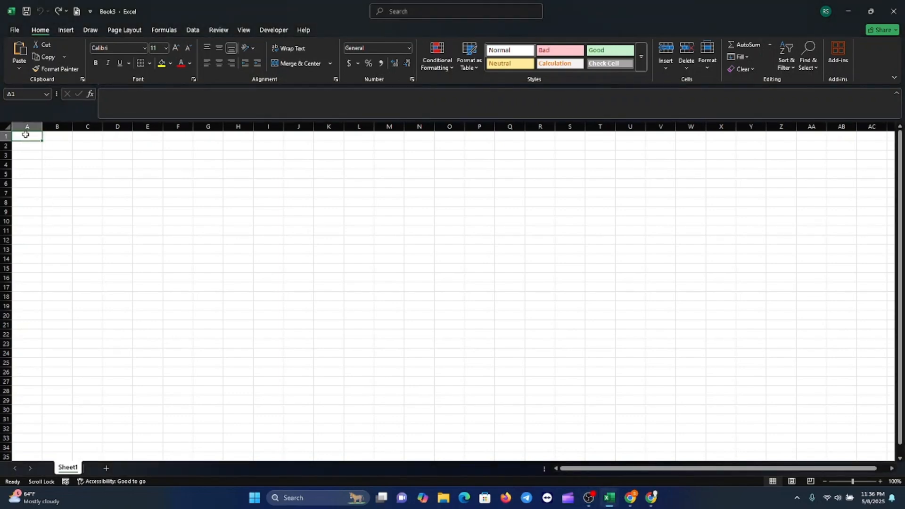
text(Date	Category	Description	Amount	Payment Method	Day of Week	Month 5/1/2025	Food	Grocery shopping	45	Debit Card	Thursday	May 5/1/2025	Transport	Gas refill	30	Credit Card	Thursday	May 5/2/2025	Bills	Electricity bill	60	Online	Friday	May 5/2/2025	Entertainment	Movie ticket	15	Cash	Friday	May 5/3/2025	Food	Lunch at café	20	Credit Card	Saturday	May 5/4/2025	Shopping	New shoes	80	Debit Card	Sunday	May 5/4/2025	Health	Pharmacy purchase	25	Online	Sunday	May 5/5/2025	Misc	Gift for friend	35	Cash	Monday	May)
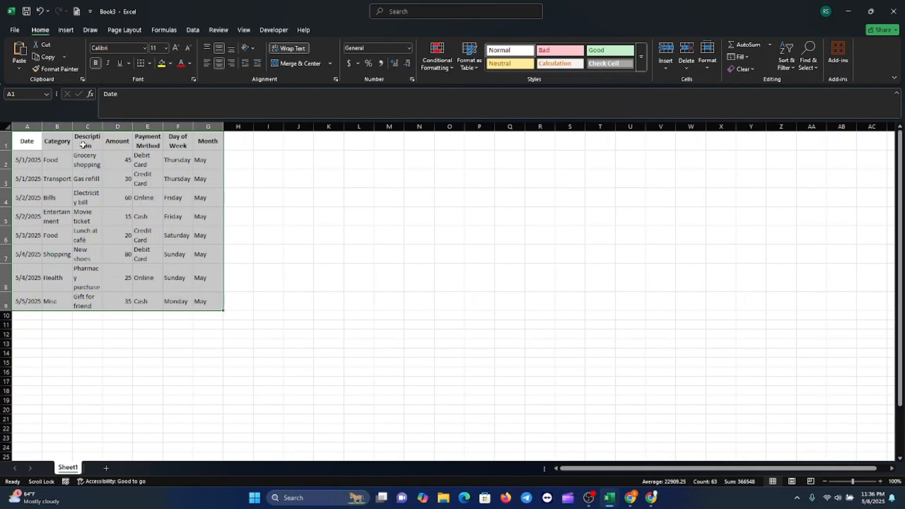
Step: Widen the Category, Description, Payment Method and Day of Week columns so their entries fit on one line
drag(72, 126, 148, 126)
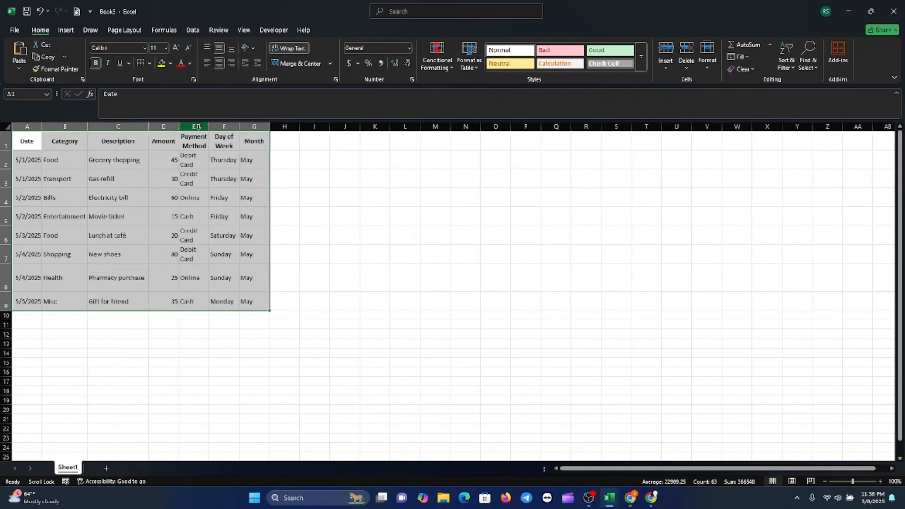
drag(209, 127, 246, 126)
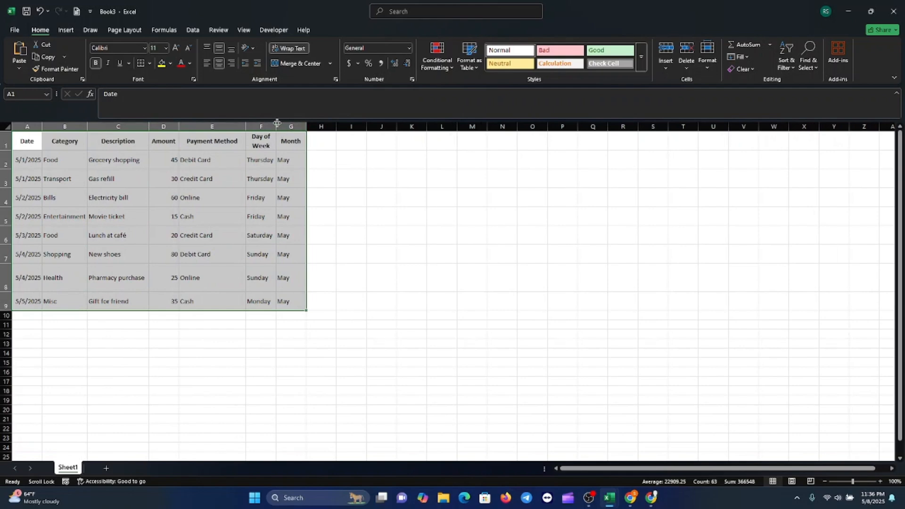
drag(276, 125, 285, 126)
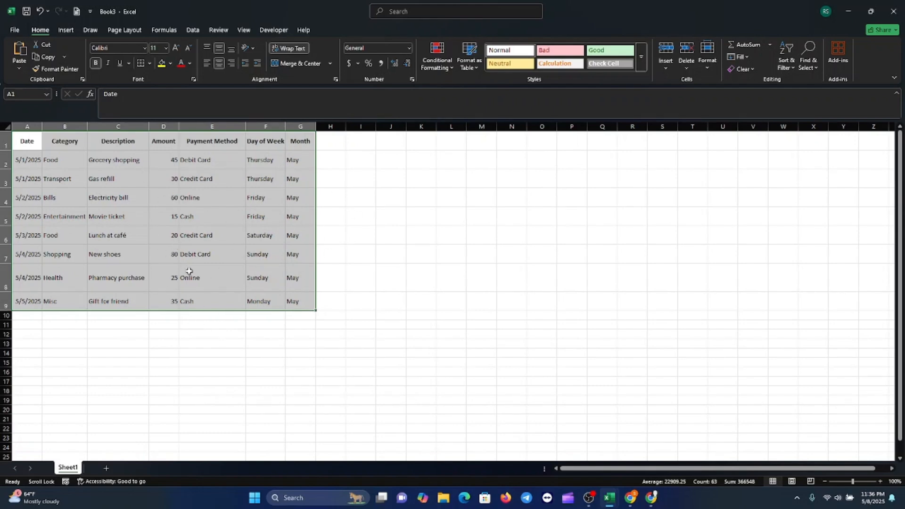
click(274, 390)
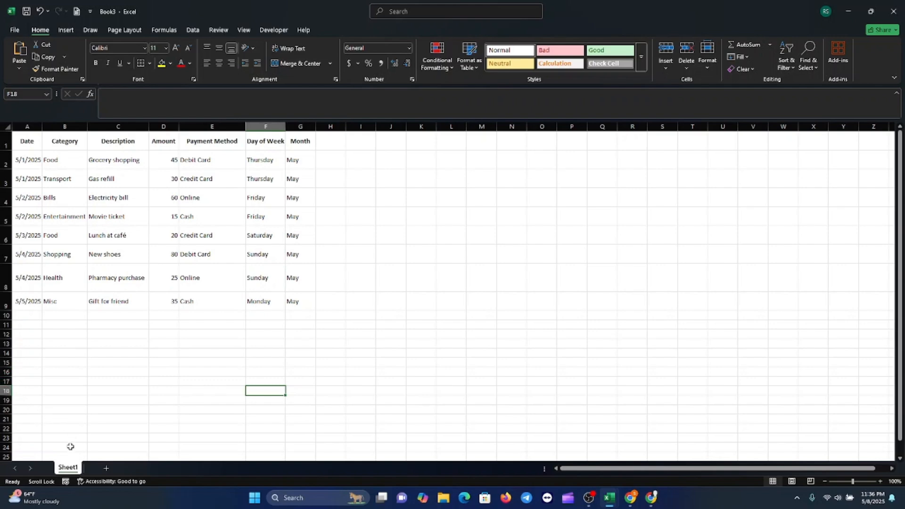
Step: Rename the worksheet Sheet1 as Expenses
right_click(73, 468)
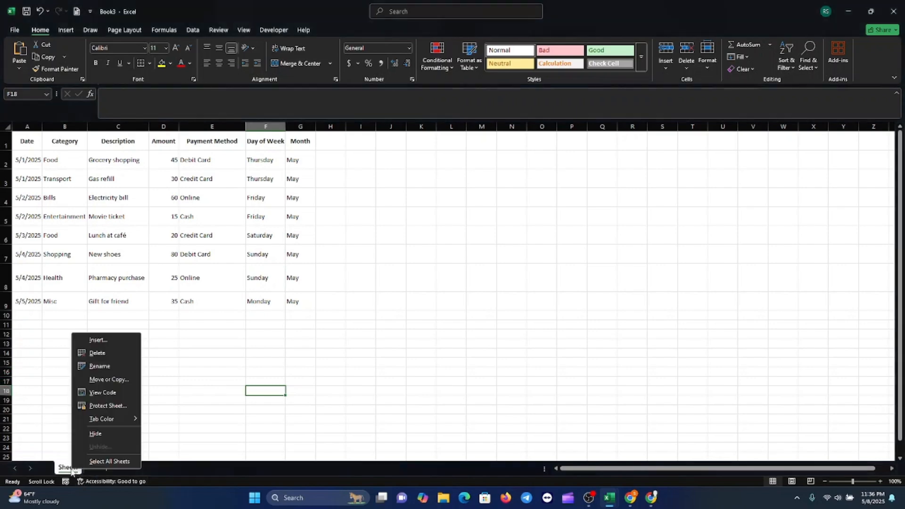
click(100, 366)
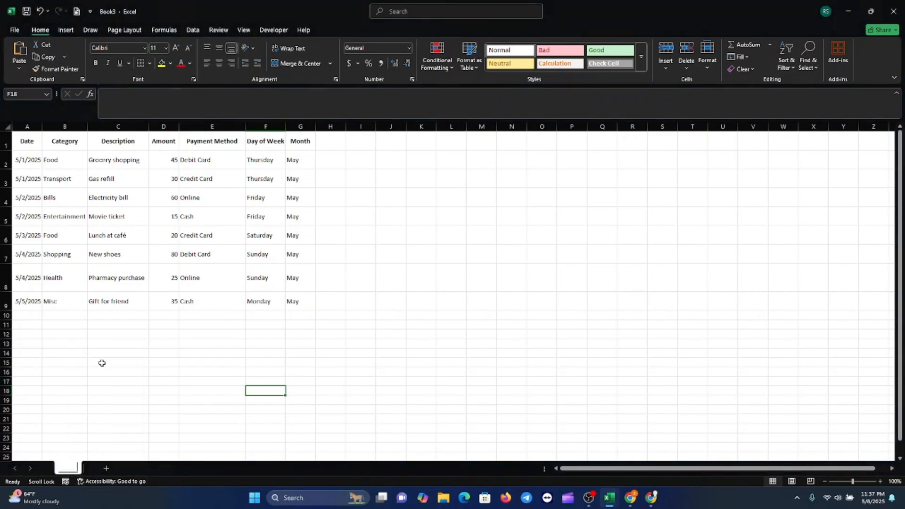
text(Ex)
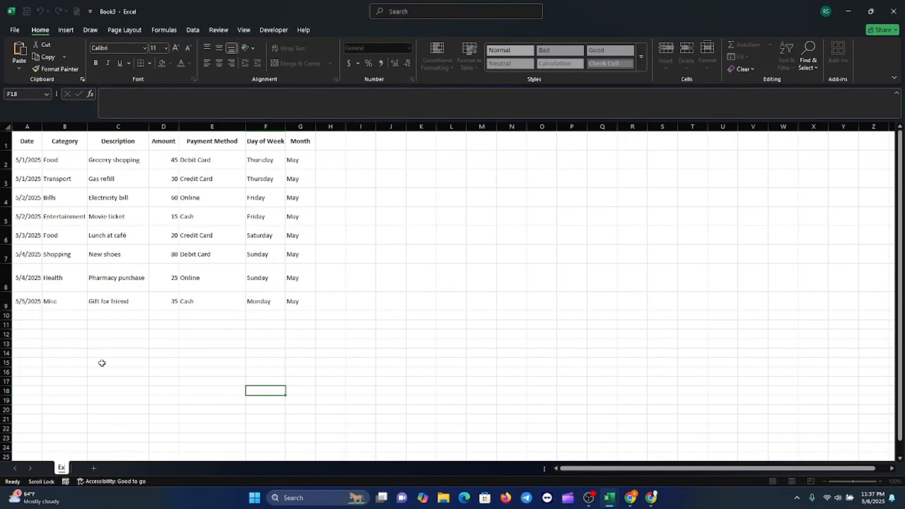
text(penses)
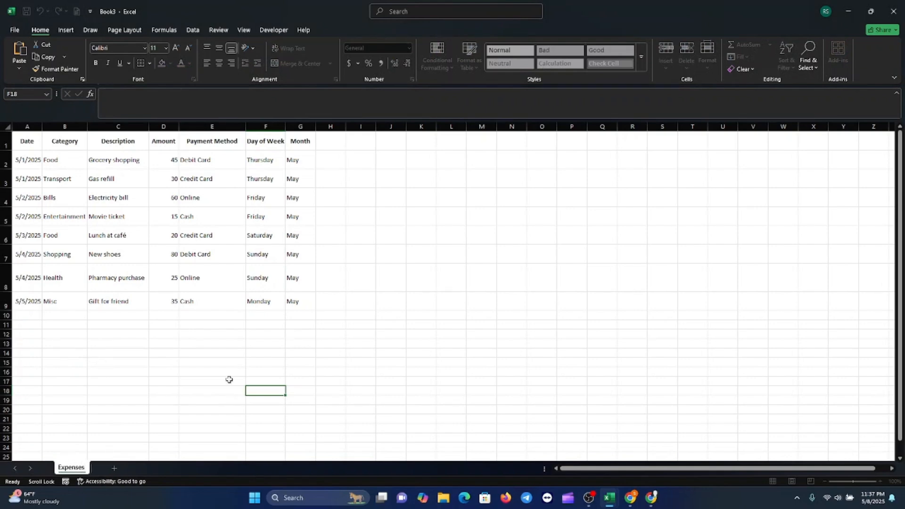
key(Return)
click(323, 435)
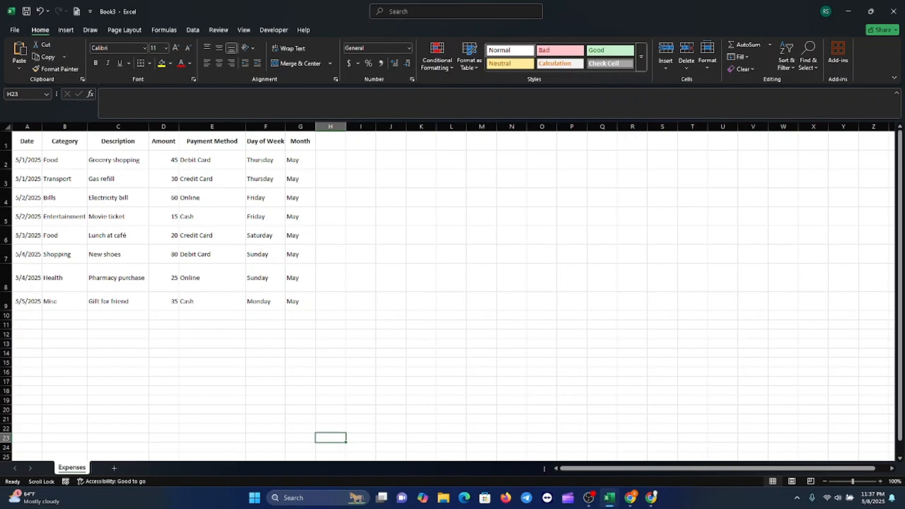
Step: Replace the first Day of Week entry in F2 with the formula =TEXT(A2,"dddd")
key(alt+Tab)
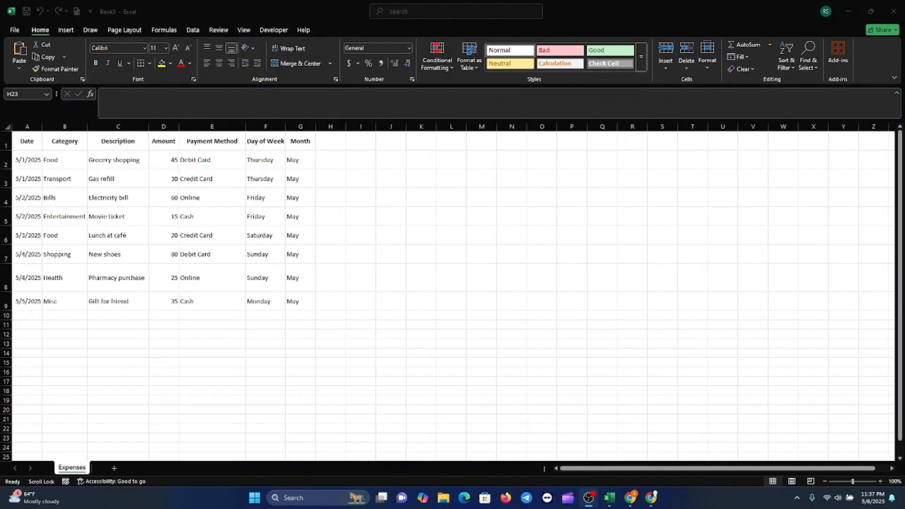
key(alt+Tab)
click(262, 160)
click(262, 160)
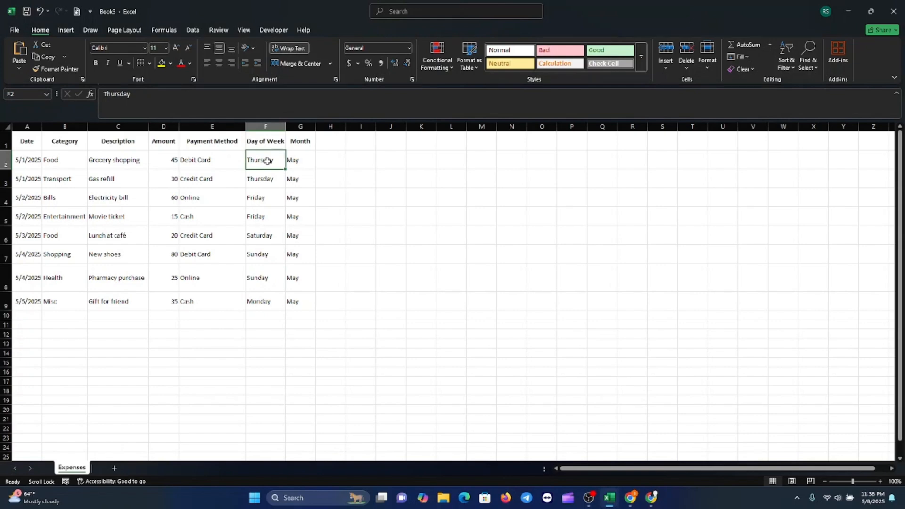
key(BackSpace)
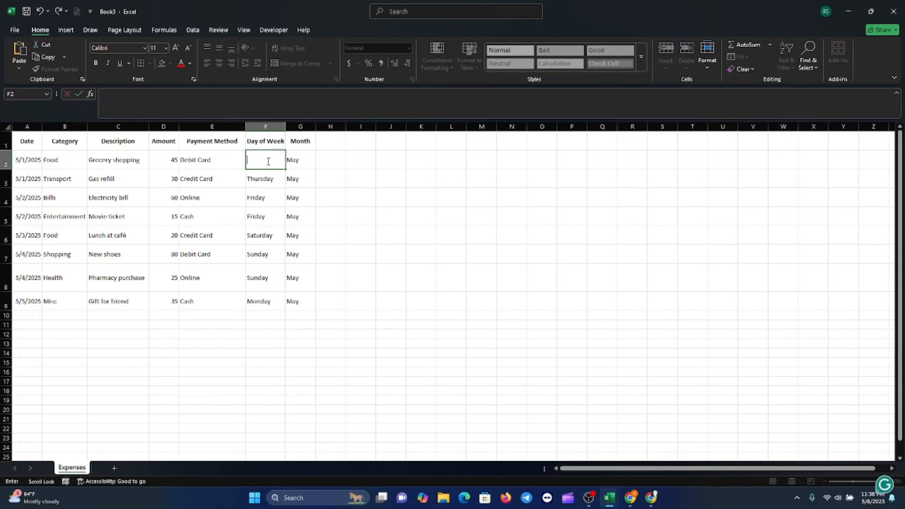
text(=TEXT(A2,"dddd"))
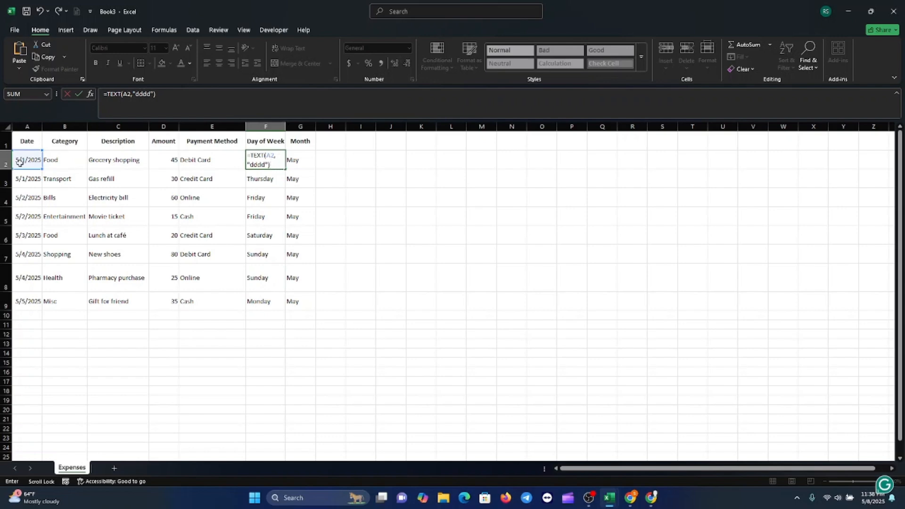
click(264, 155)
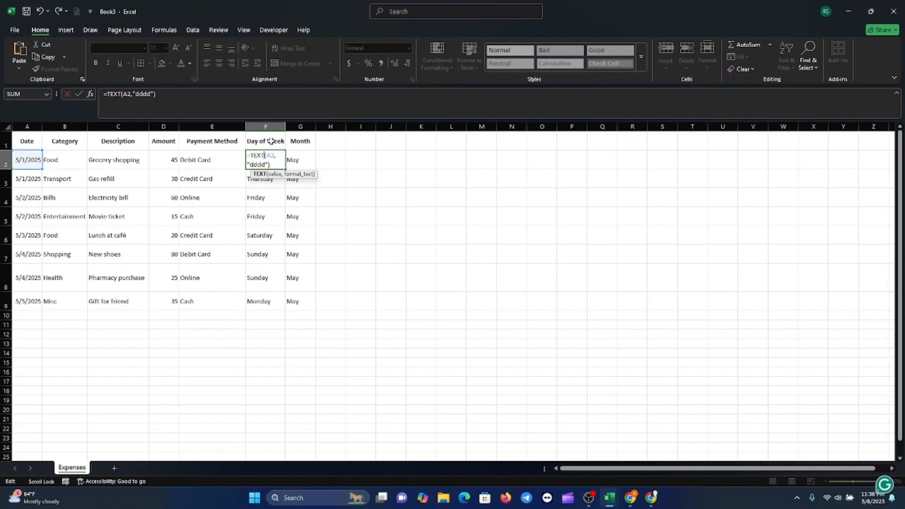
click(273, 165)
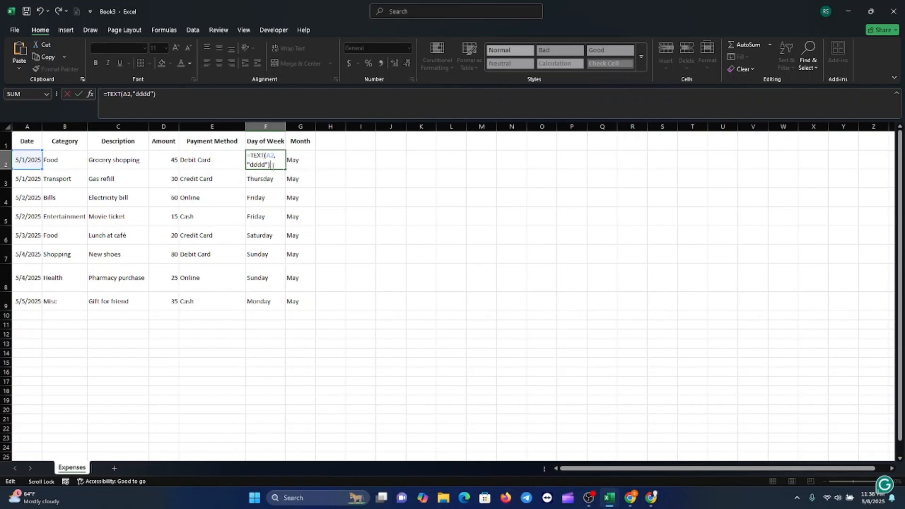
key(Return)
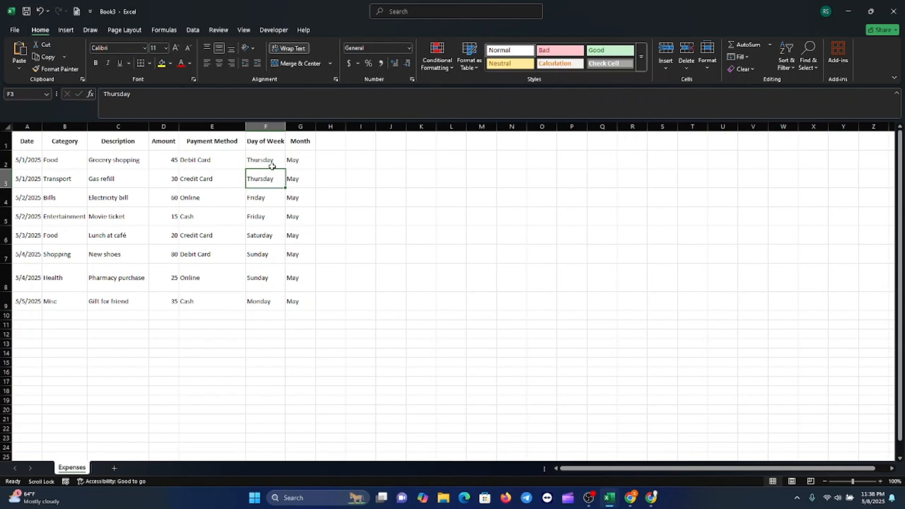
Step: Fill the Day of Week formula from F2 down through F9
click(281, 160)
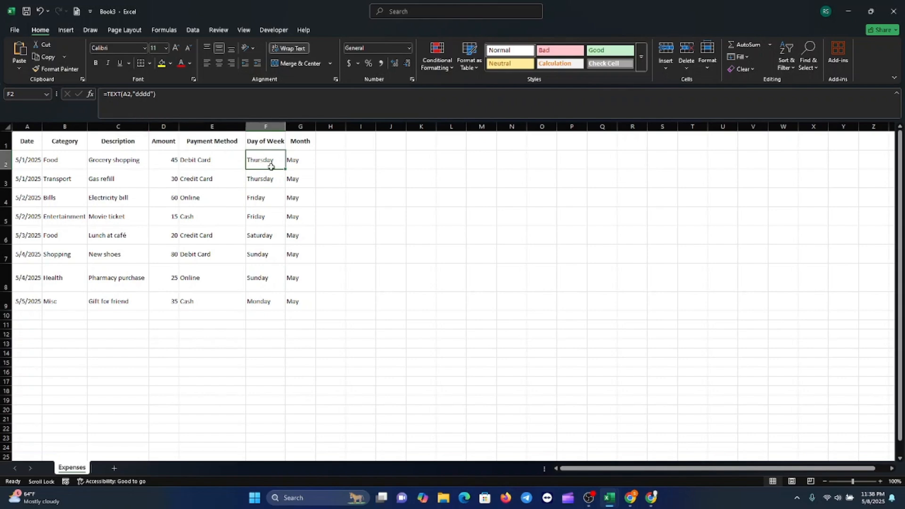
drag(285, 168, 277, 302)
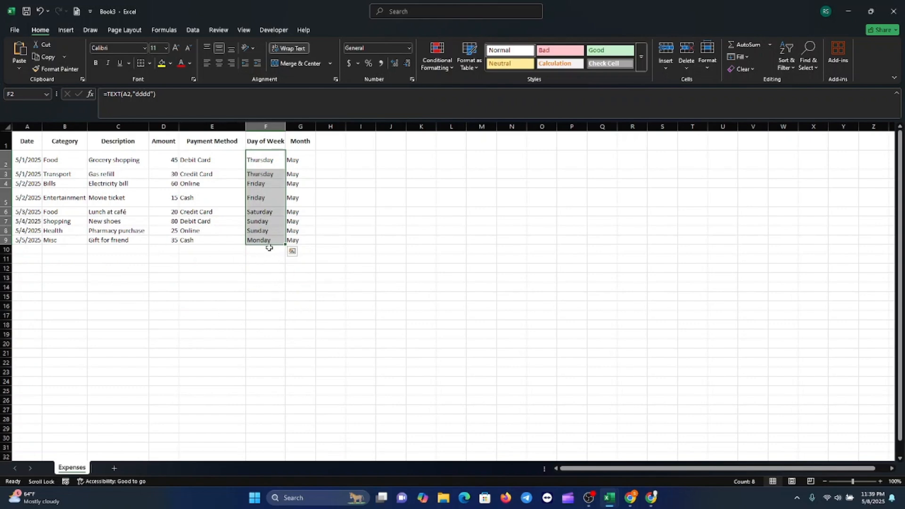
click(251, 304)
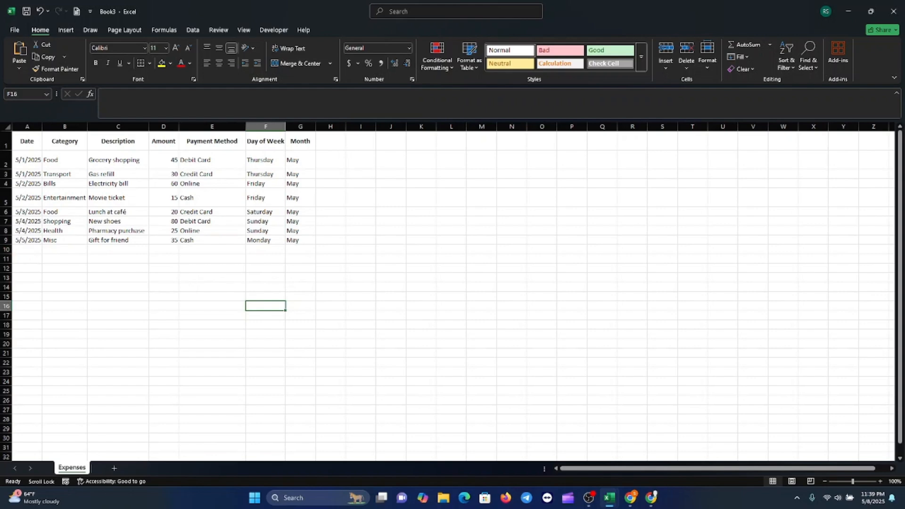
Step: Replace the first Month entry in G2 with the formula =TEXT(A2,"mmmm")
key(alt+Tab)
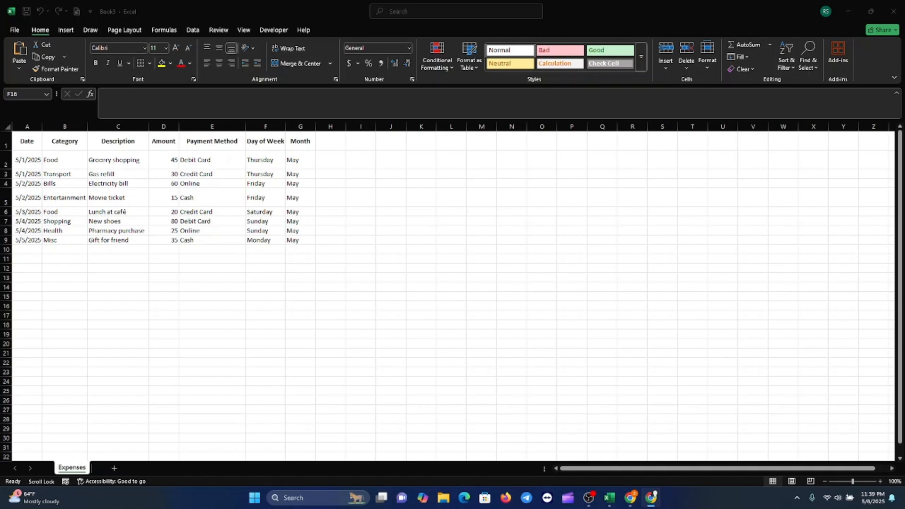
click(297, 160)
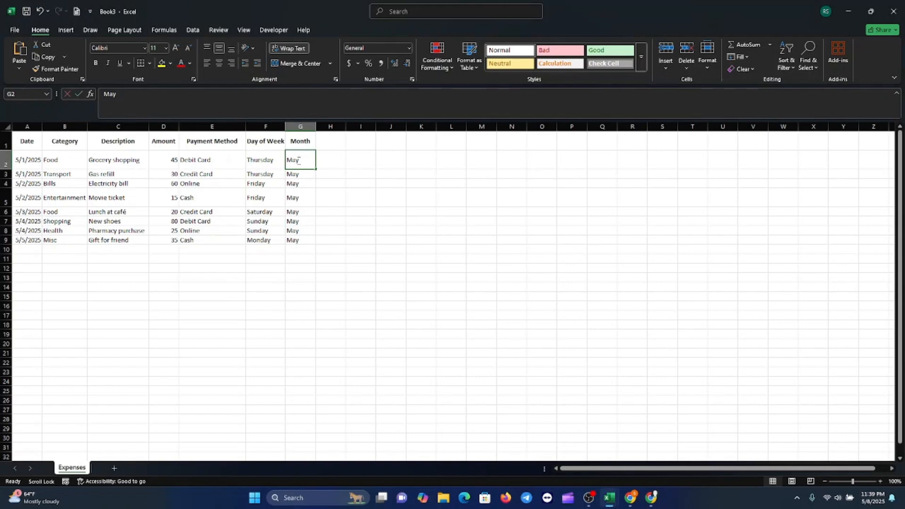
key(BackSpace)
text(=TEXT(A2,"mmmm"))
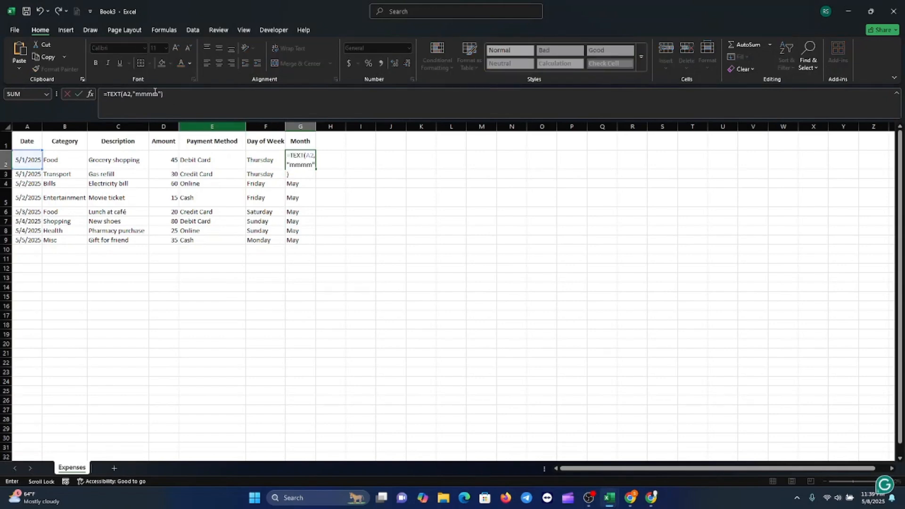
click(299, 159)
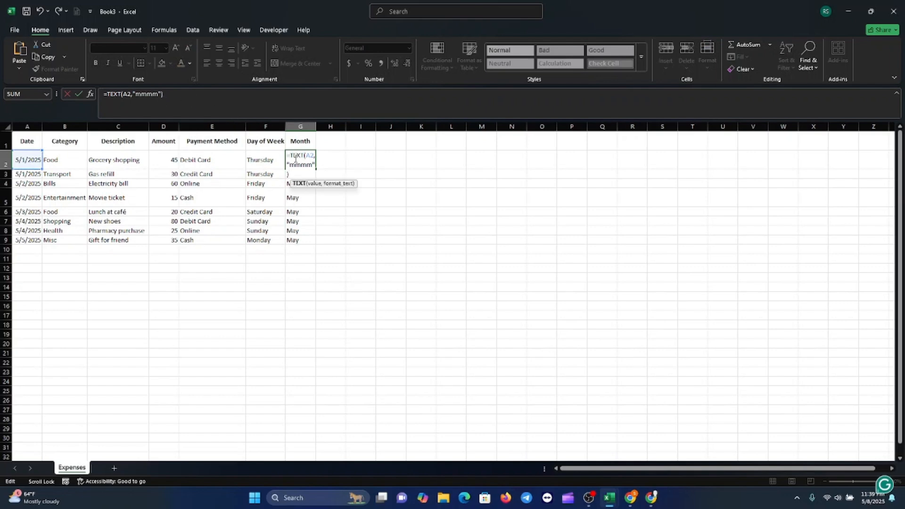
click(310, 157)
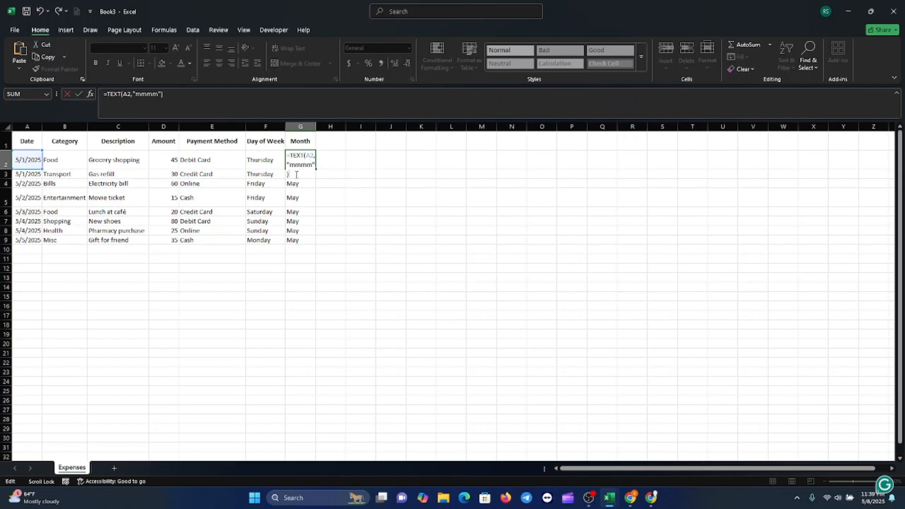
key(Return)
Step: Fill the Month formula from G2 down through G9
click(297, 160)
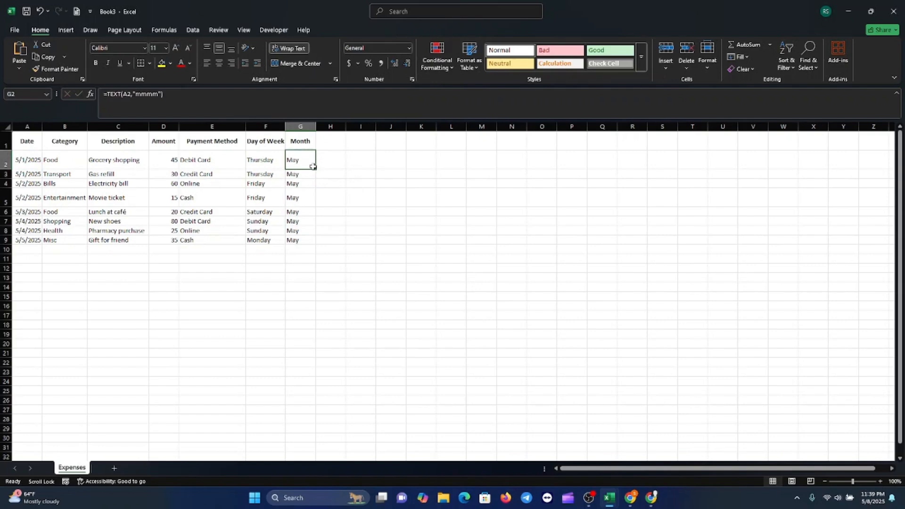
drag(313, 166, 311, 244)
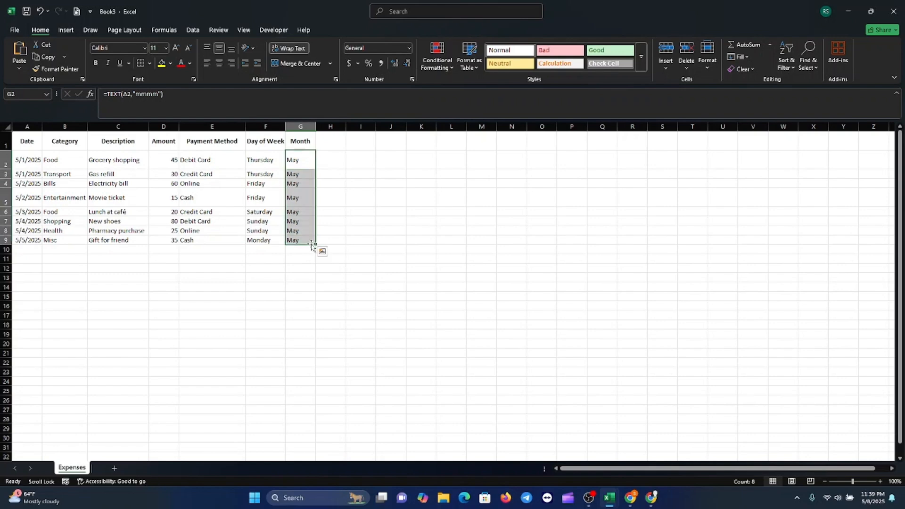
click(306, 277)
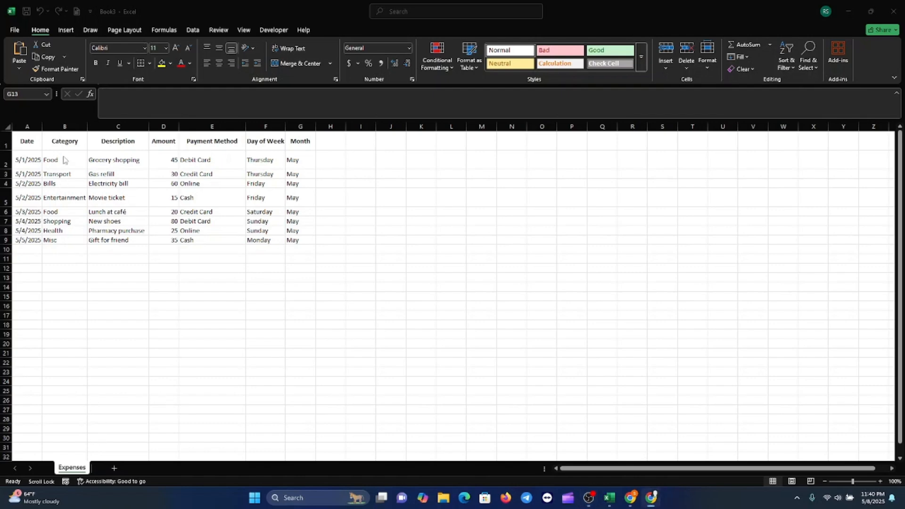
Step: Add list data validation to the Category column with the source Food,Transport,Bills,Entertainment,Shopping,Health,Misc
click(66, 138)
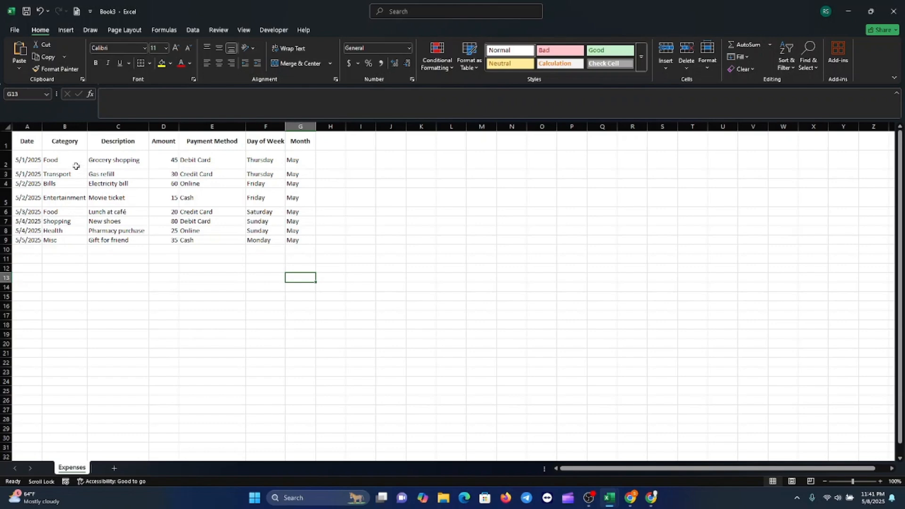
click(67, 125)
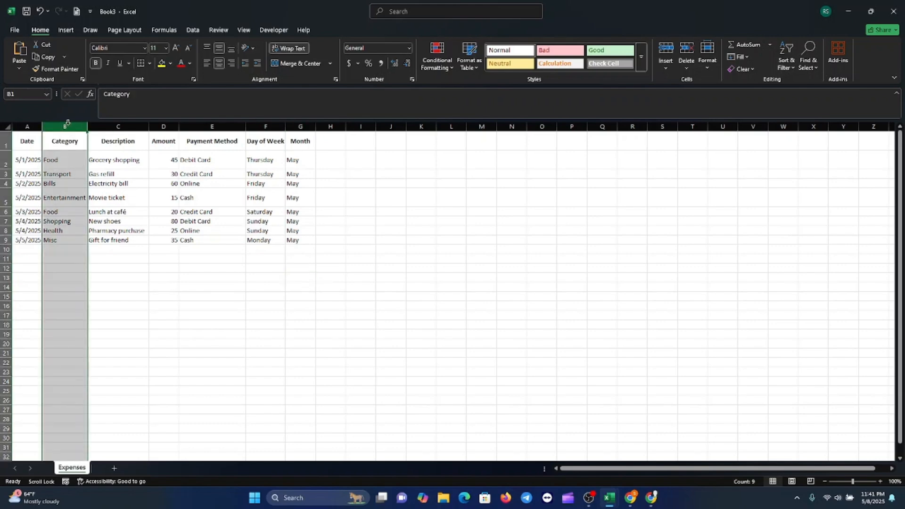
click(190, 30)
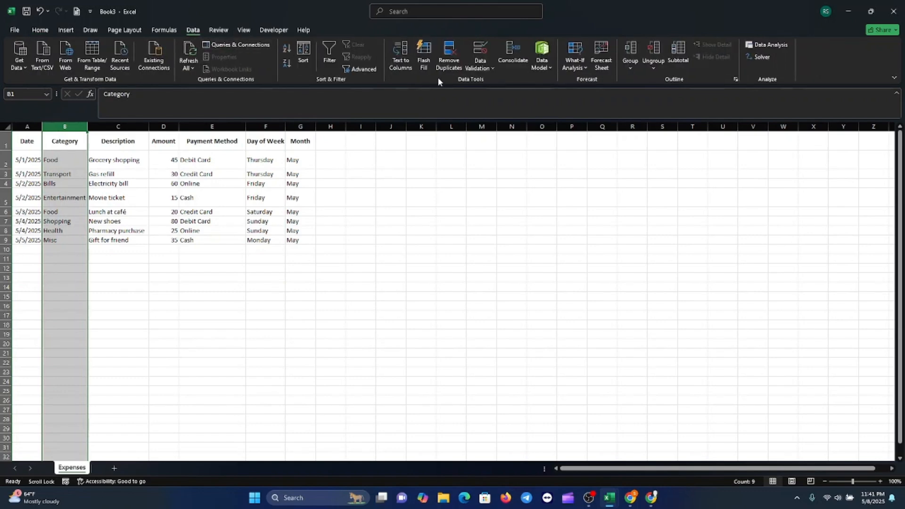
click(490, 69)
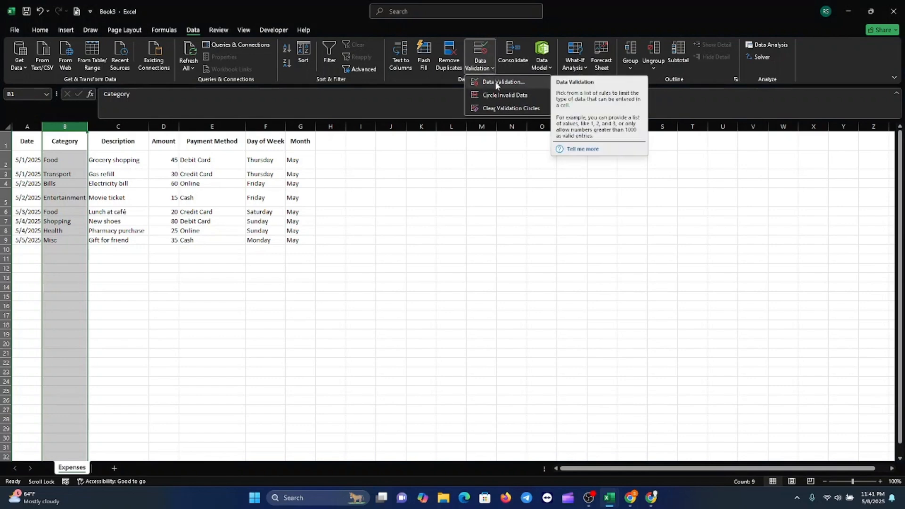
click(494, 81)
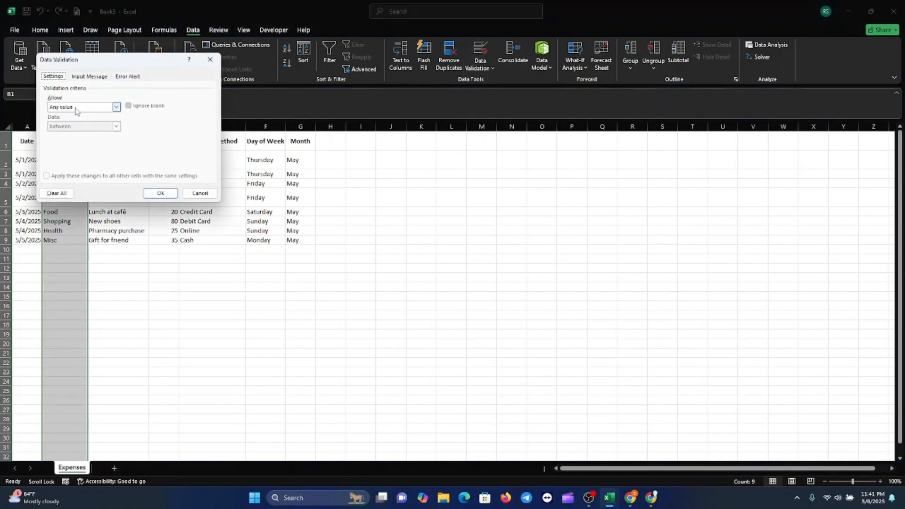
click(116, 107)
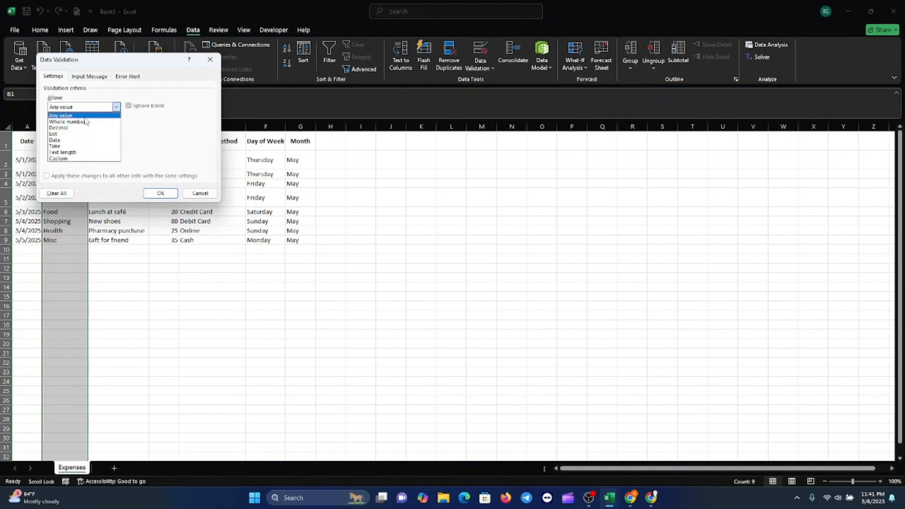
click(54, 134)
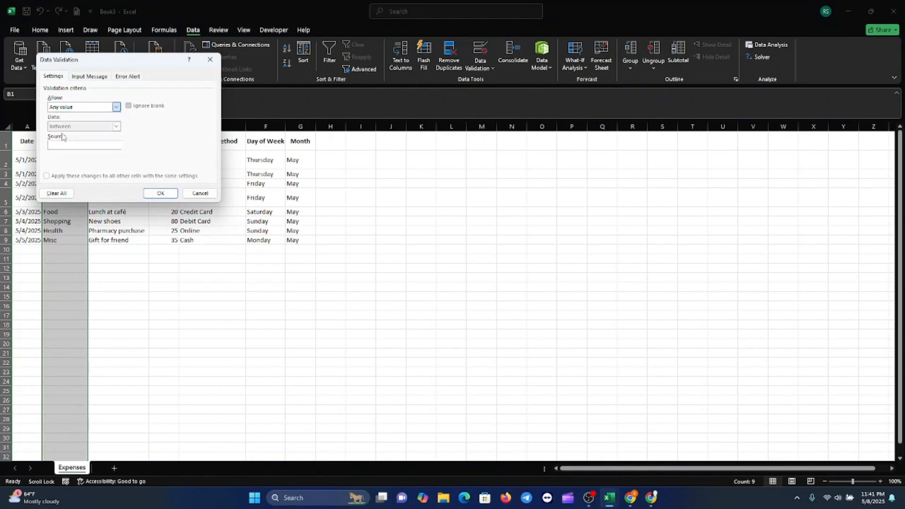
click(69, 144)
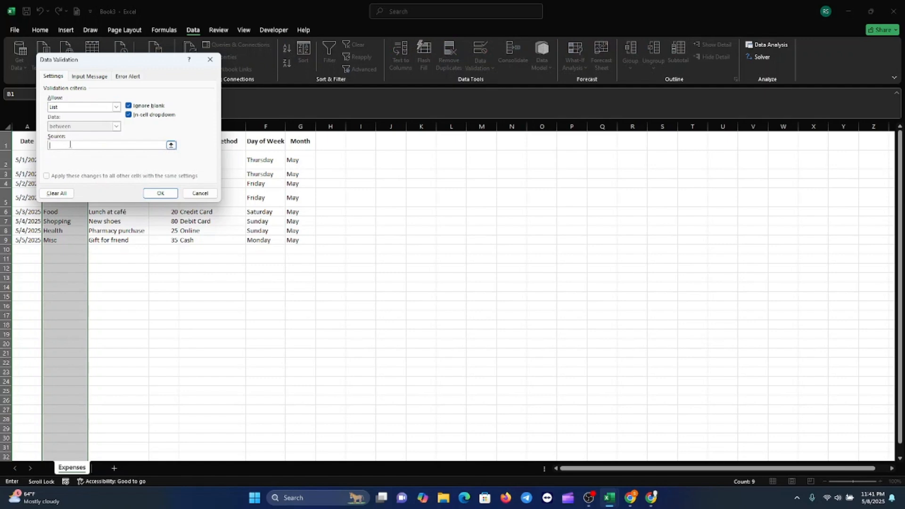
key(ctrl+v)
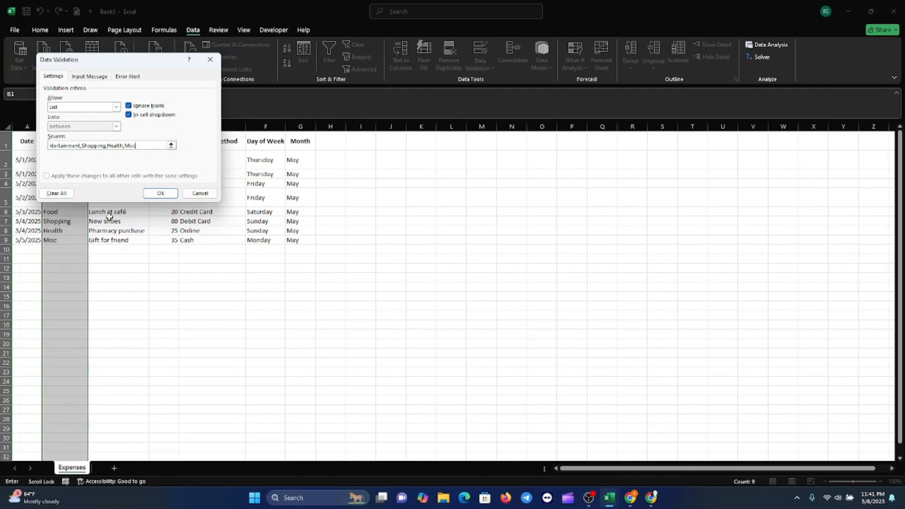
click(164, 195)
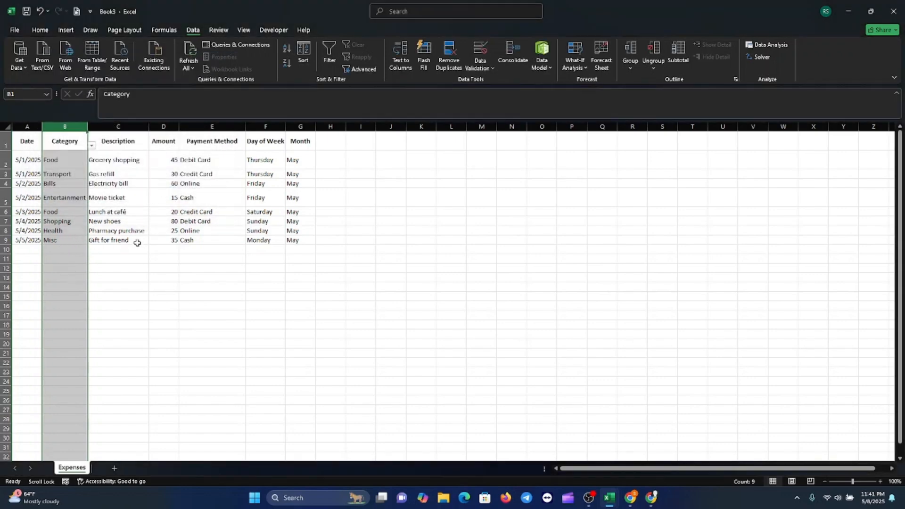
Step: Check the existing Category entries for the validation dropdown and review its options in B9
click(76, 161)
click(75, 175)
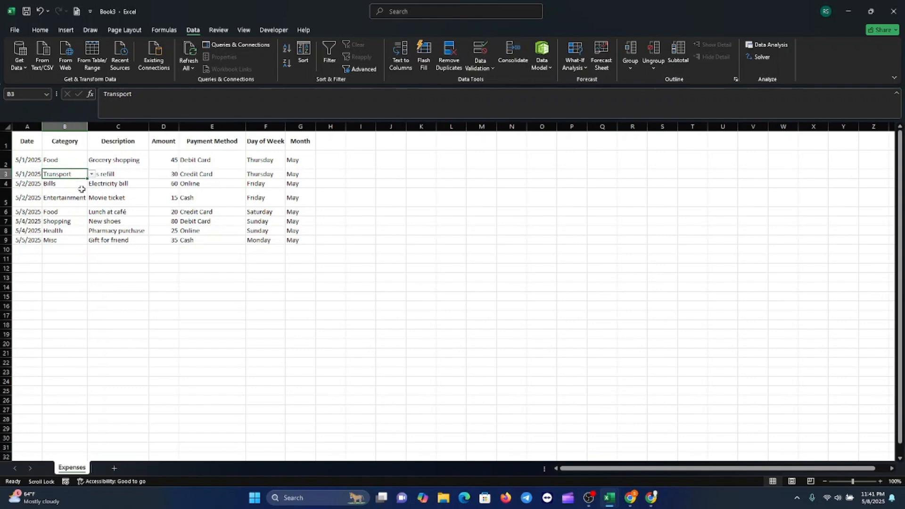
click(80, 196)
click(82, 211)
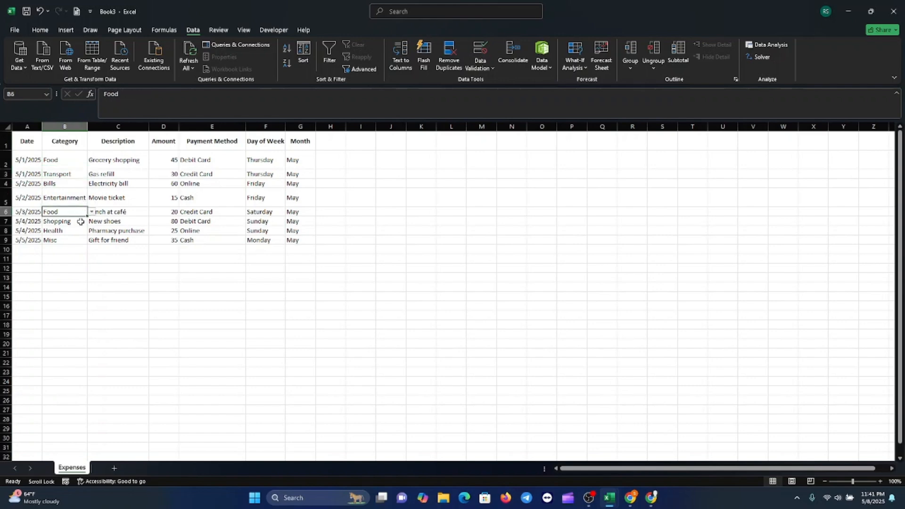
click(80, 221)
click(81, 231)
click(77, 240)
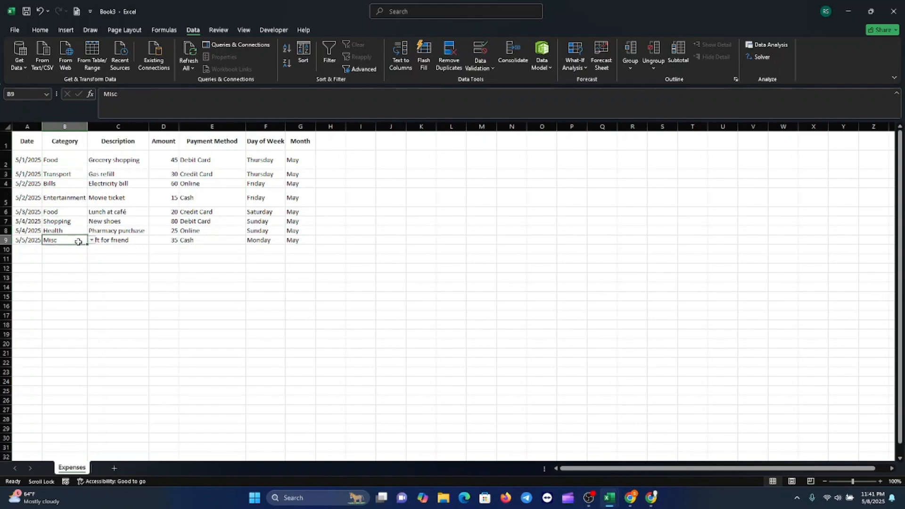
click(91, 240)
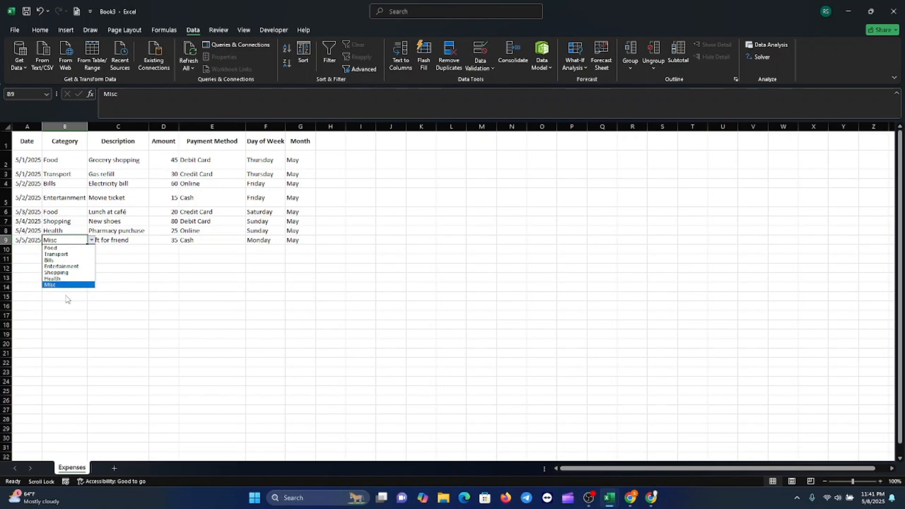
click(62, 239)
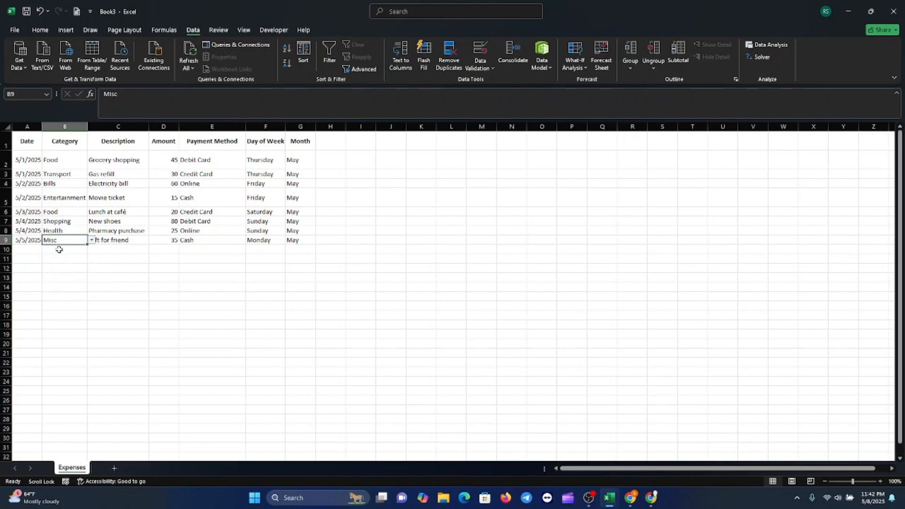
Step: Test the Category dropdown in B10 by choosing Food and Transport, and clear the cell
click(59, 249)
click(92, 249)
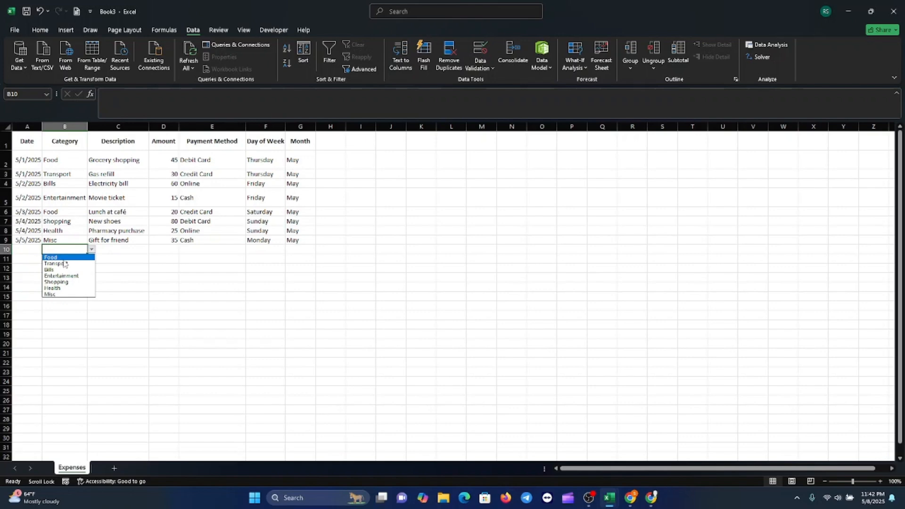
click(63, 256)
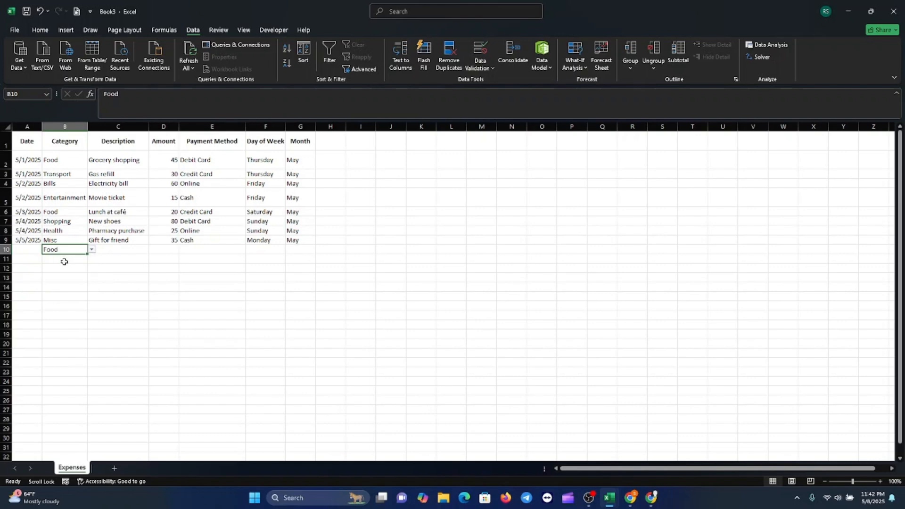
click(91, 249)
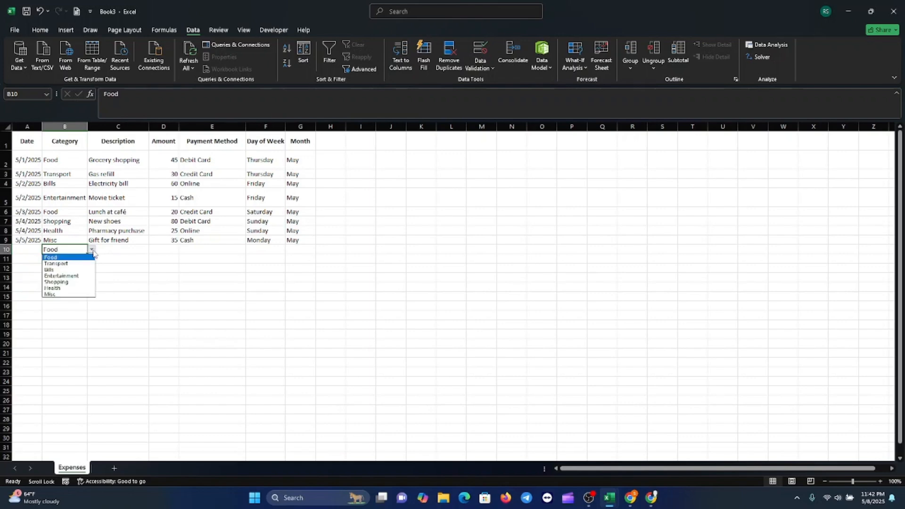
click(53, 265)
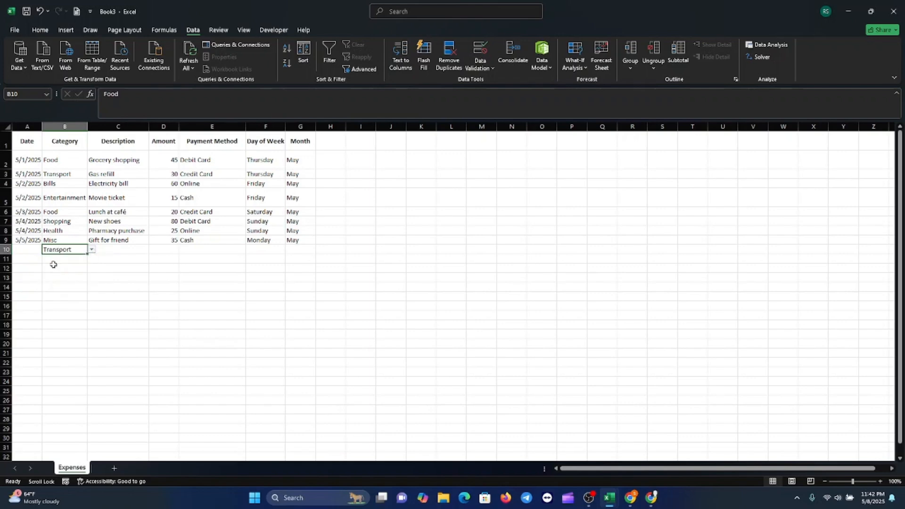
click(92, 249)
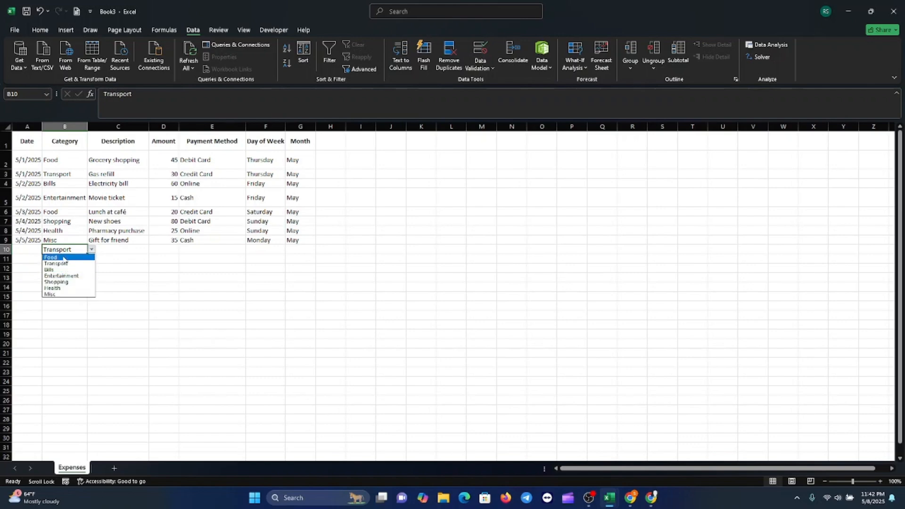
click(71, 250)
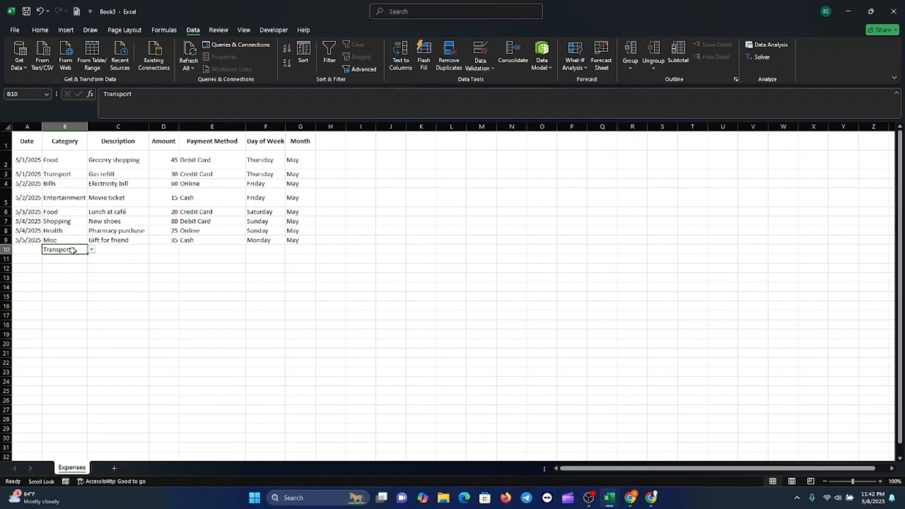
key(BackSpace)
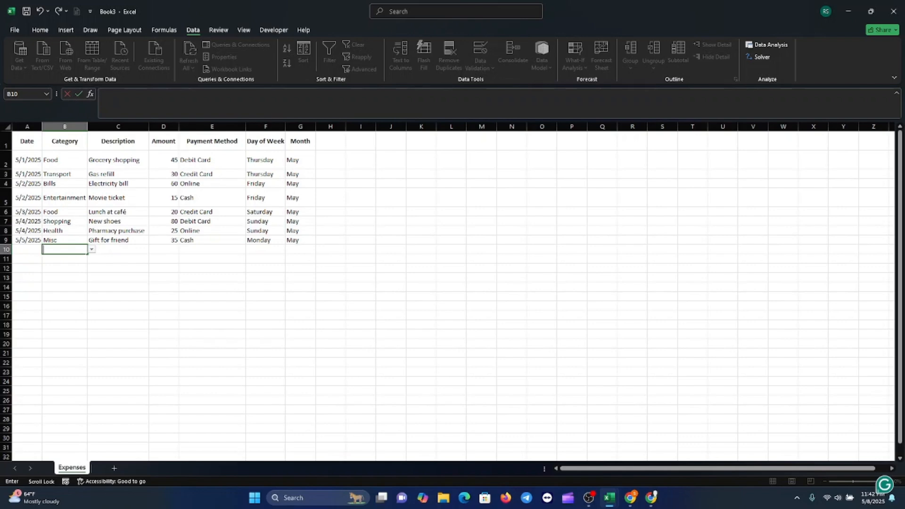
Step: Apply blue gradient-fill data bars to the Amount column with conditional formatting
key(alt+Tab)
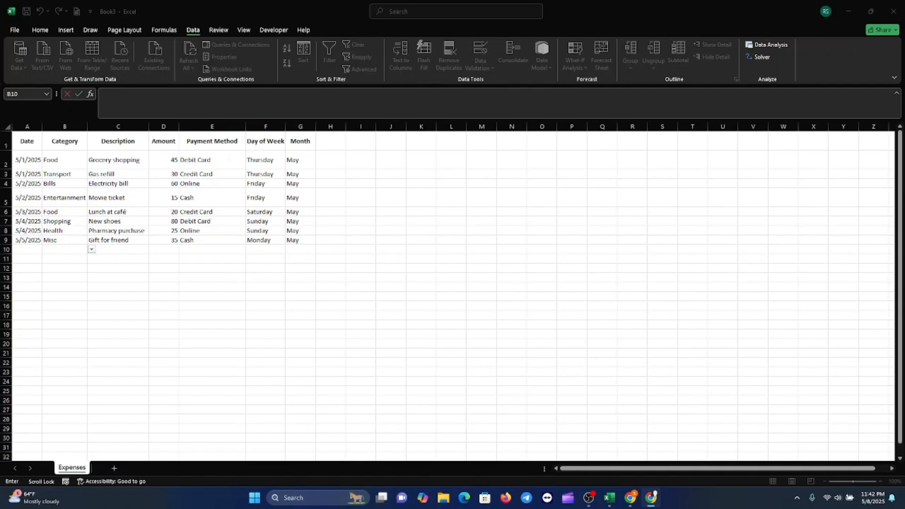
click(164, 128)
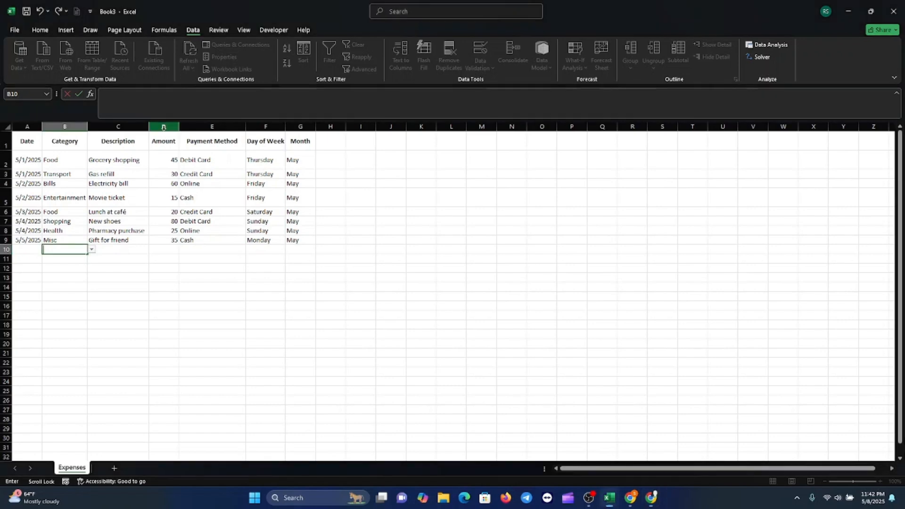
click(164, 126)
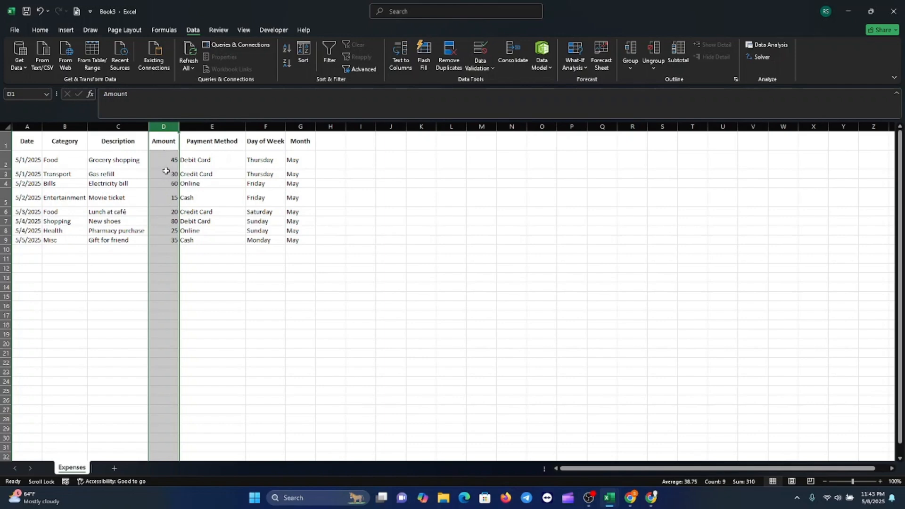
click(40, 30)
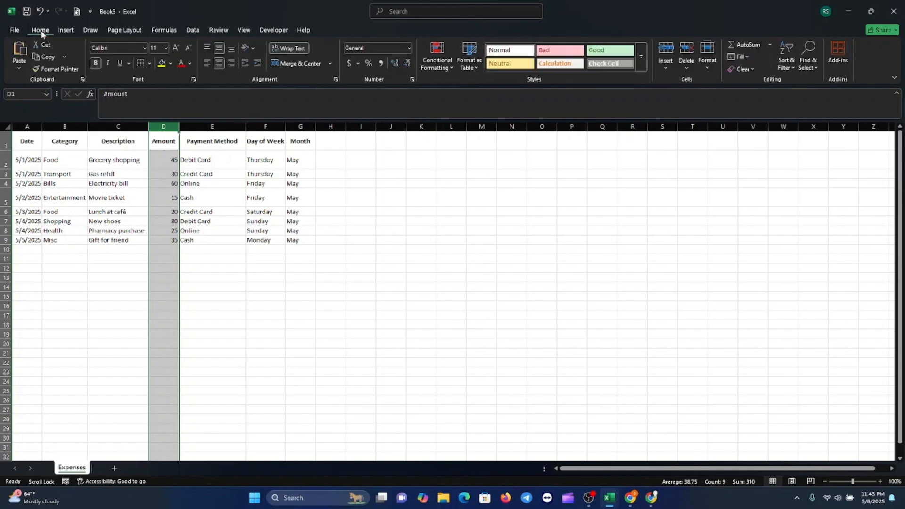
click(445, 67)
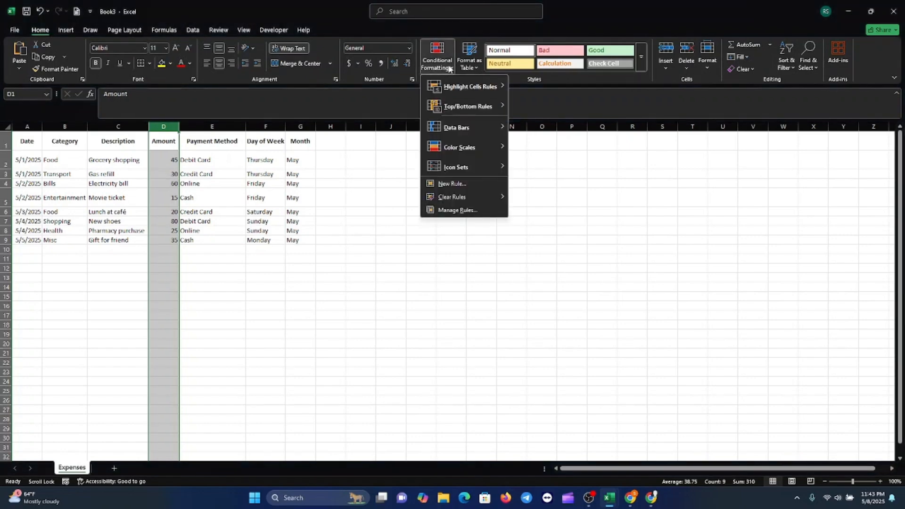
mouse_move(461, 129)
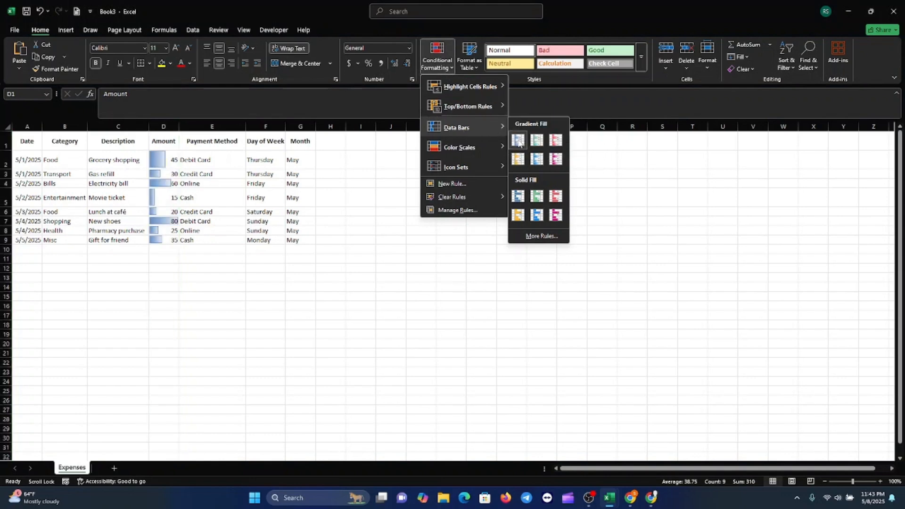
click(518, 141)
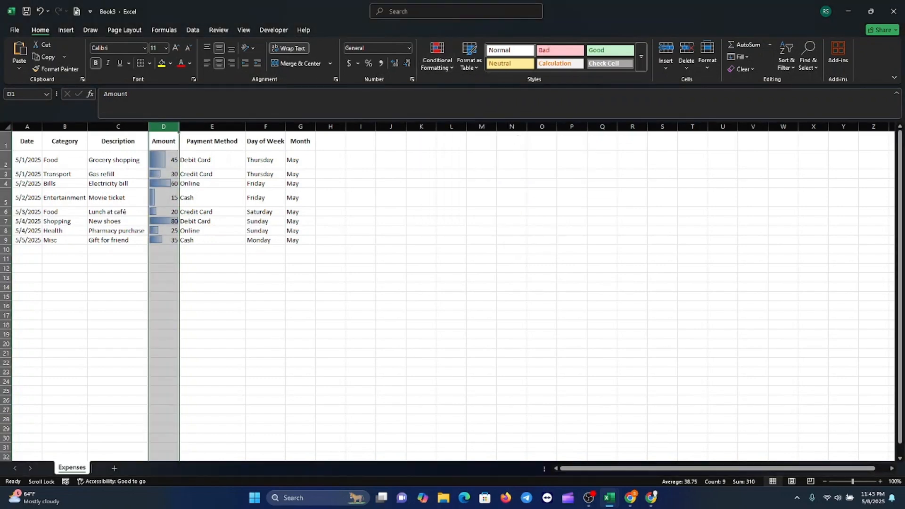
Step: Insert a PivotTable based on the Expenses range A1:G9, placed in a new worksheet
key(alt+Tab)
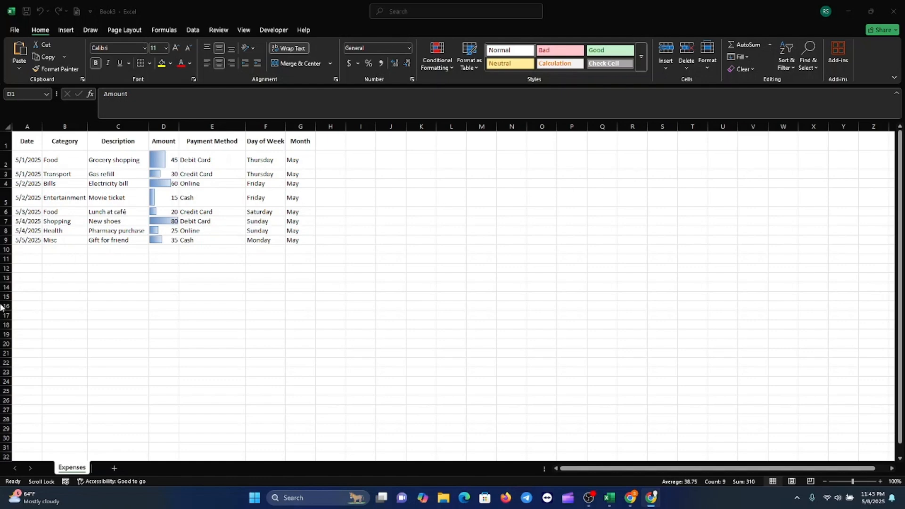
click(109, 199)
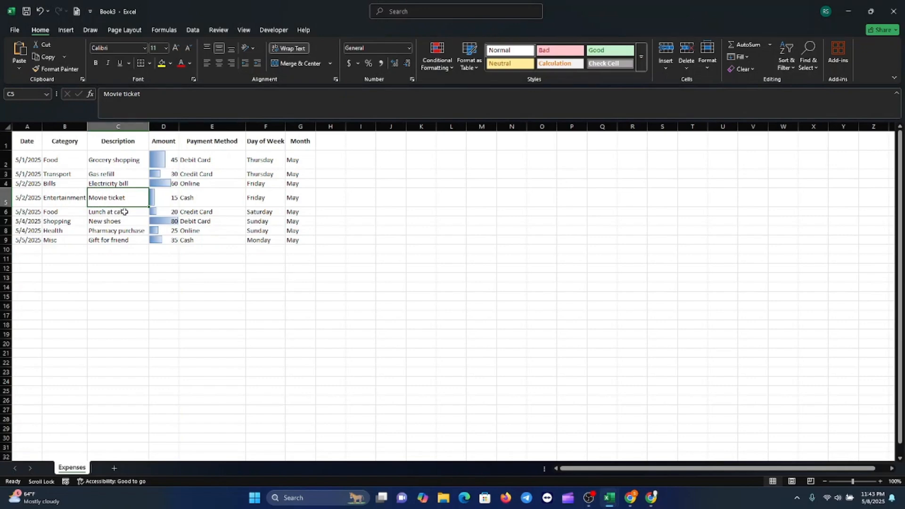
click(66, 29)
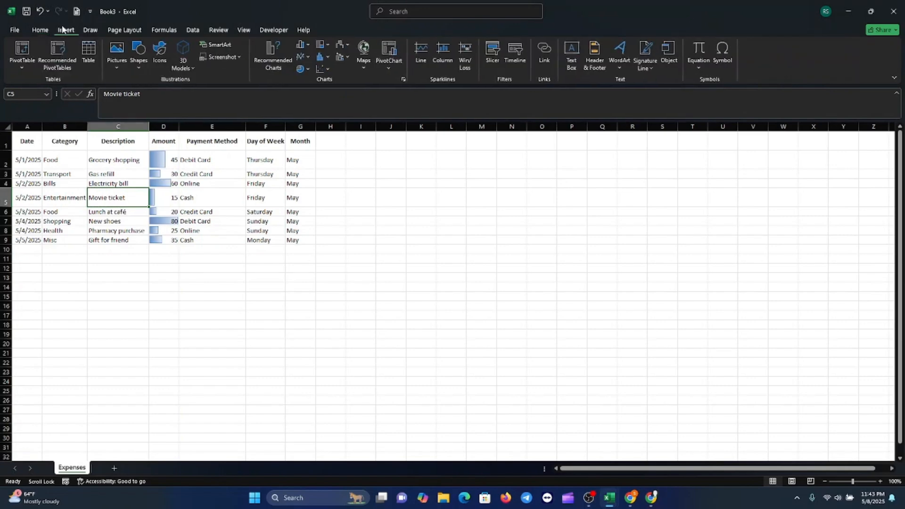
click(21, 59)
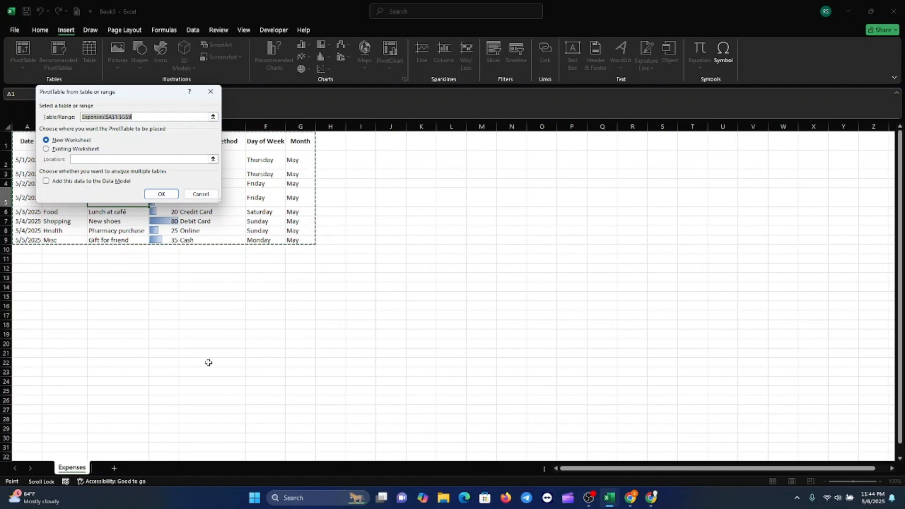
click(47, 140)
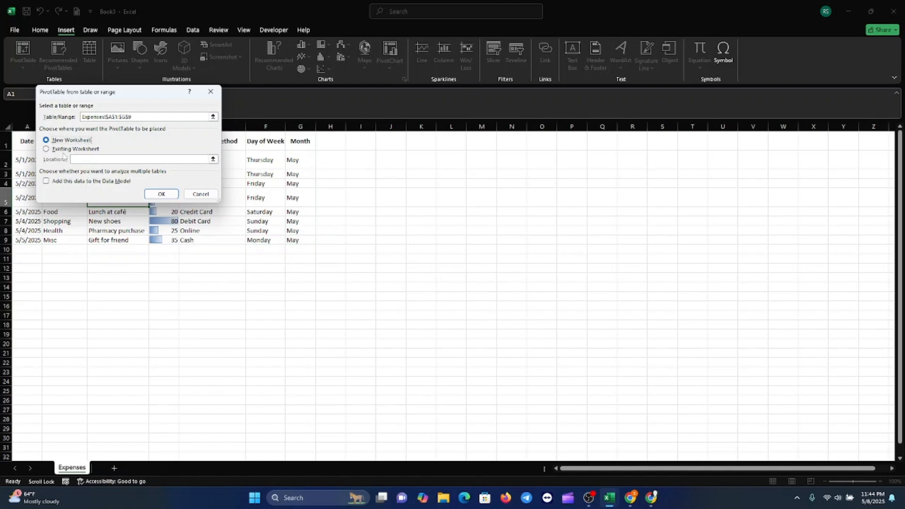
click(156, 194)
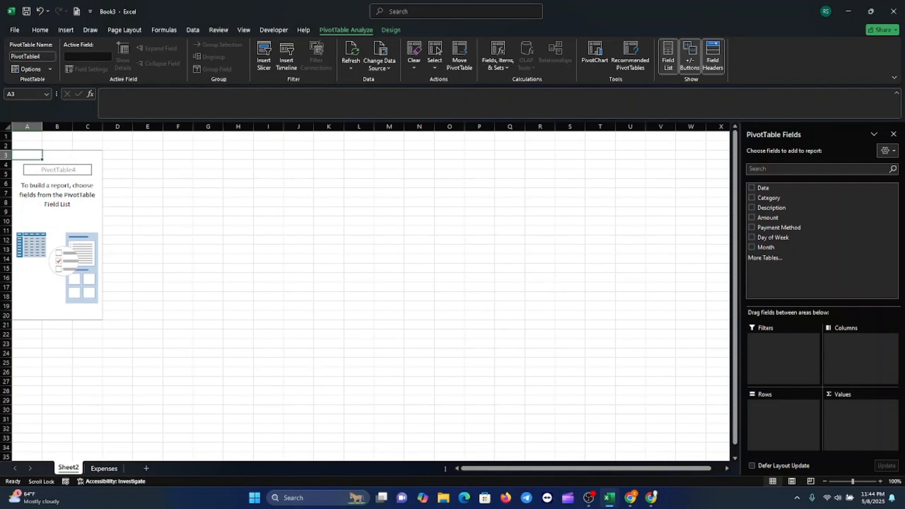
Step: Lay out the PivotTable with Date in Rows and the sum of Amount in Values
key(alt+Tab)
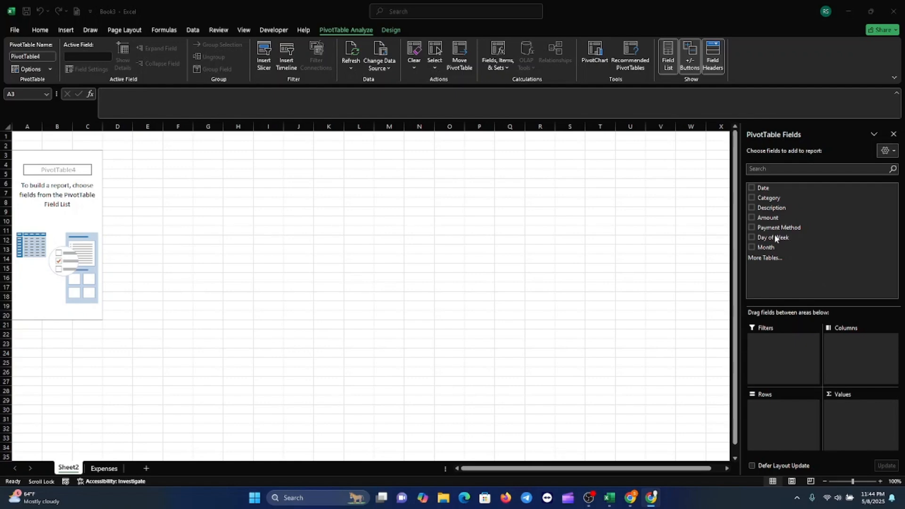
drag(767, 187, 772, 413)
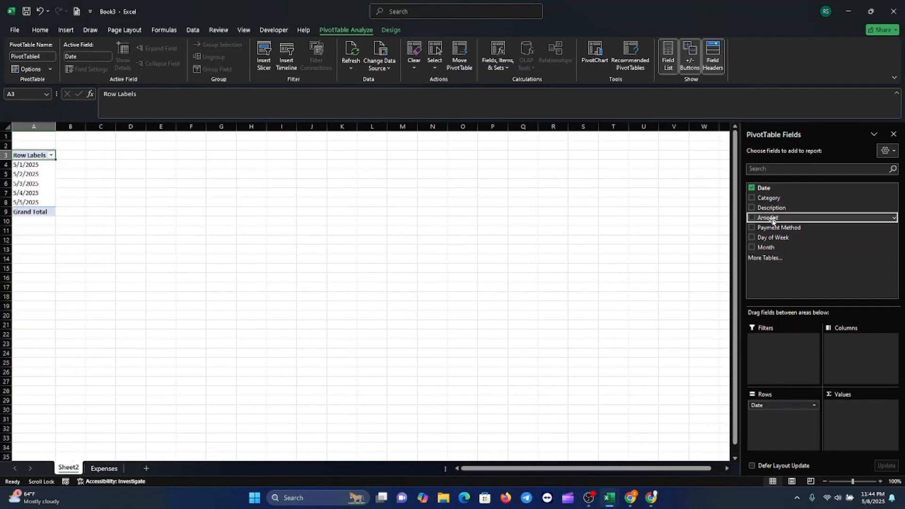
drag(772, 219, 851, 415)
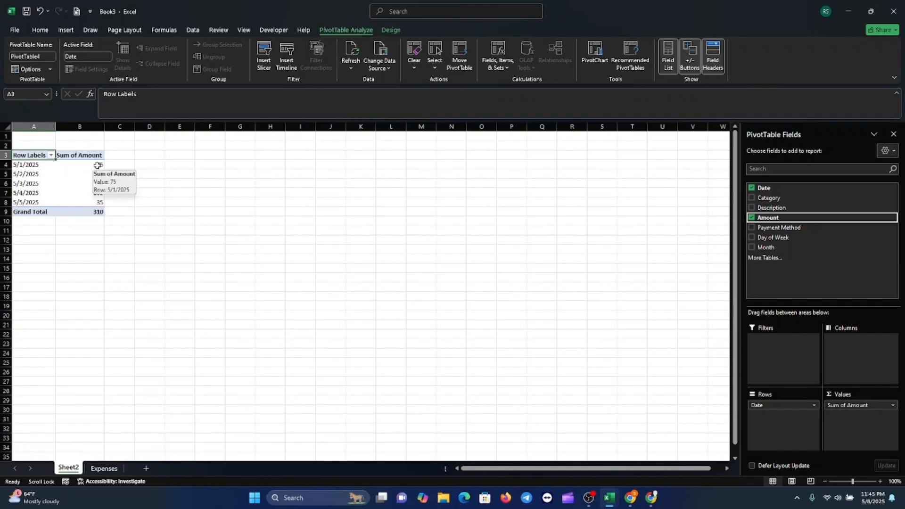
Step: Format the date PivotTable's Sum of Amount values as Currency with the $ symbol and 2 decimal places
click(98, 165)
right_click(98, 165)
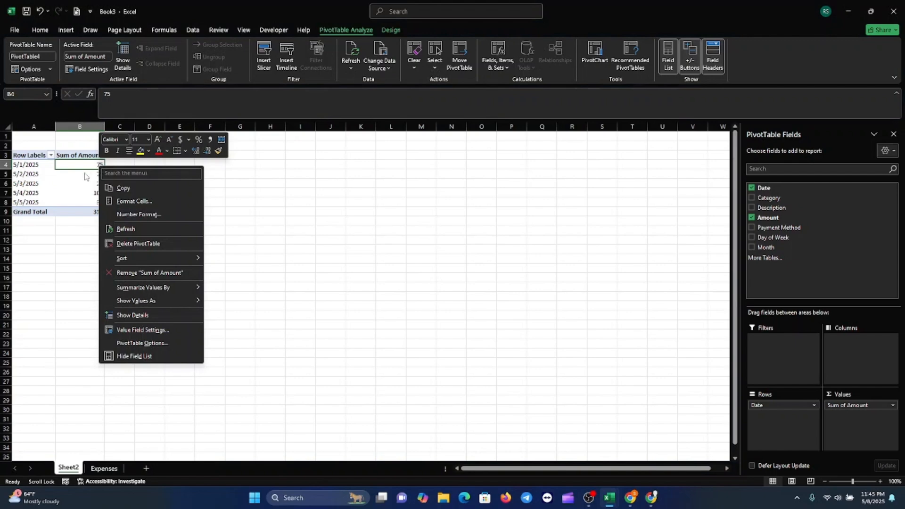
click(85, 173)
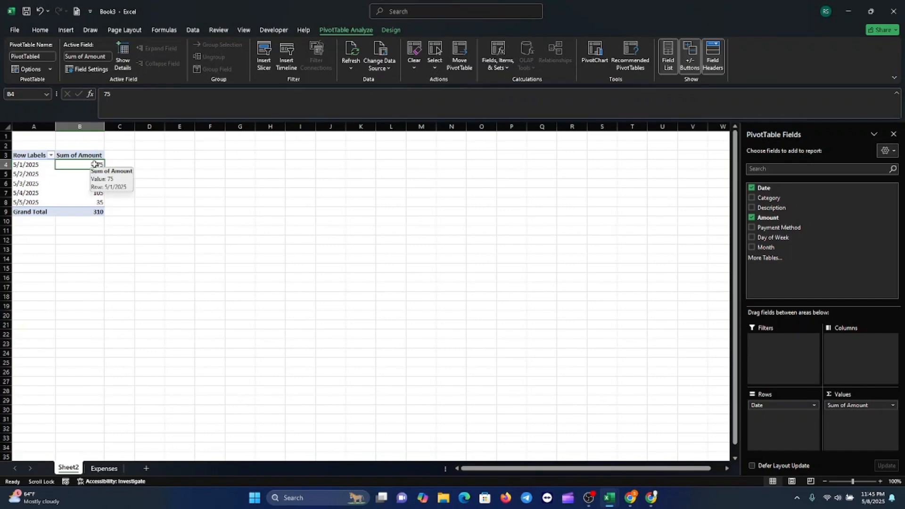
right_click(92, 166)
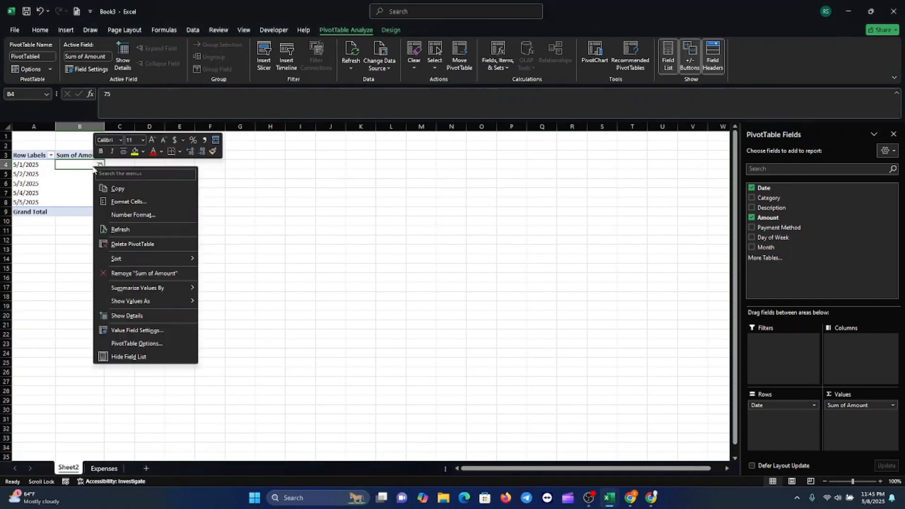
click(140, 215)
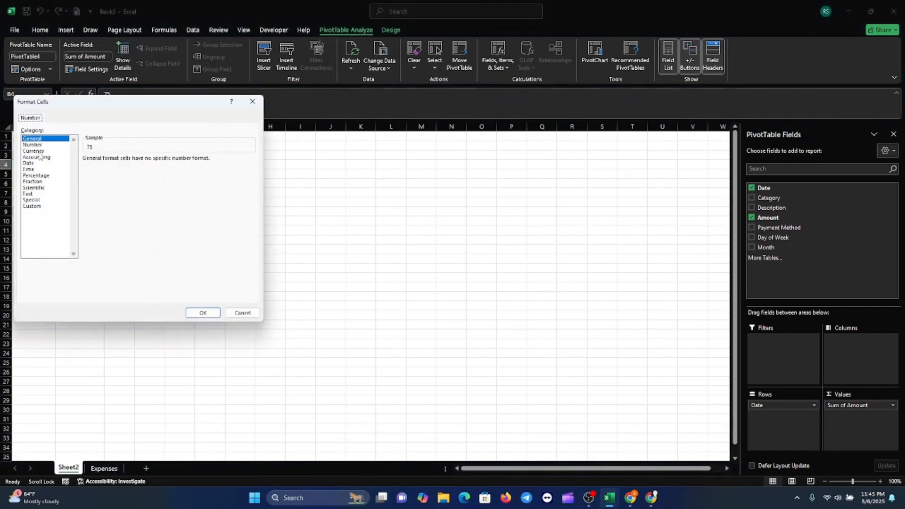
click(40, 152)
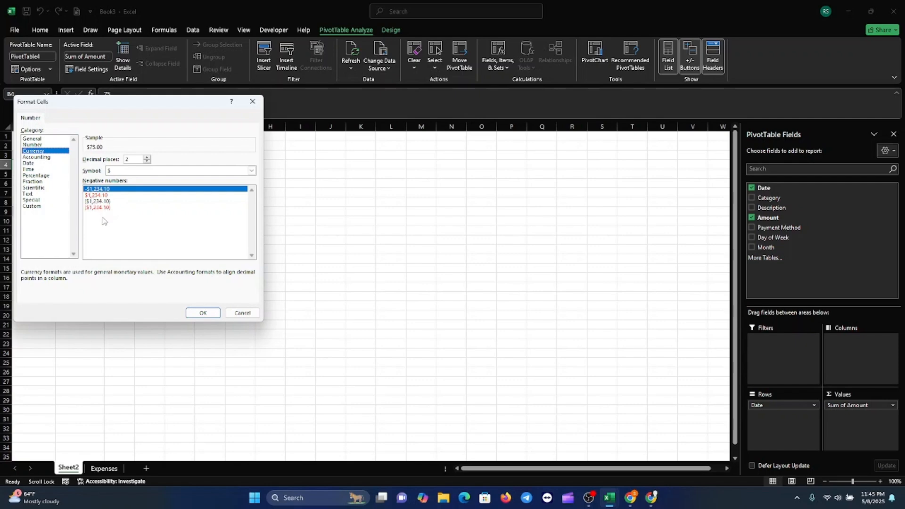
click(251, 171)
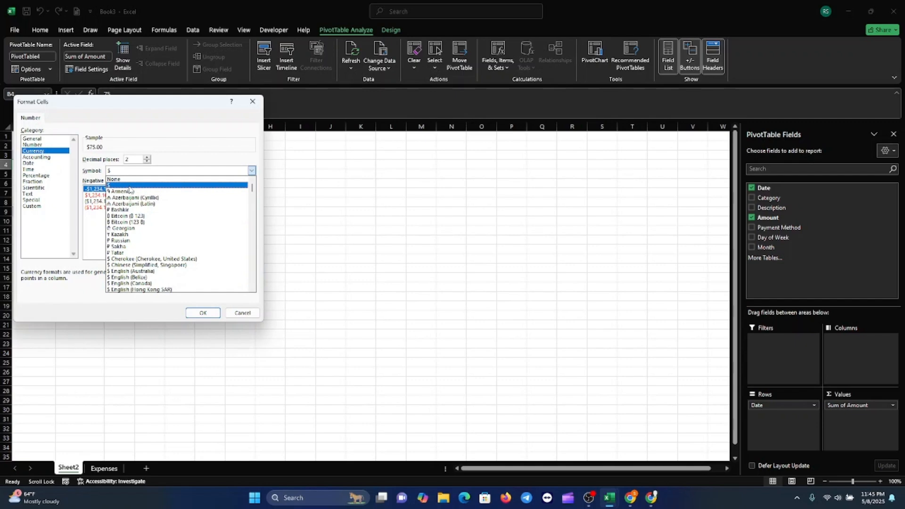
click(88, 239)
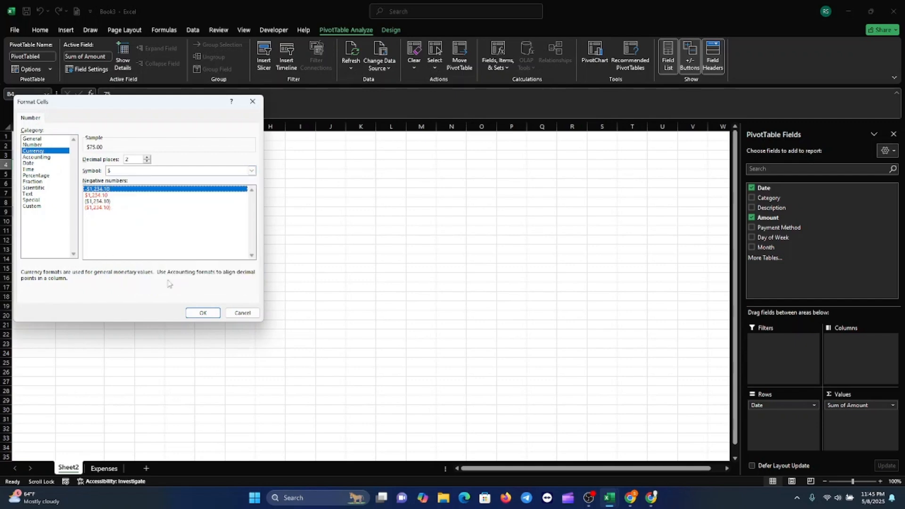
click(201, 313)
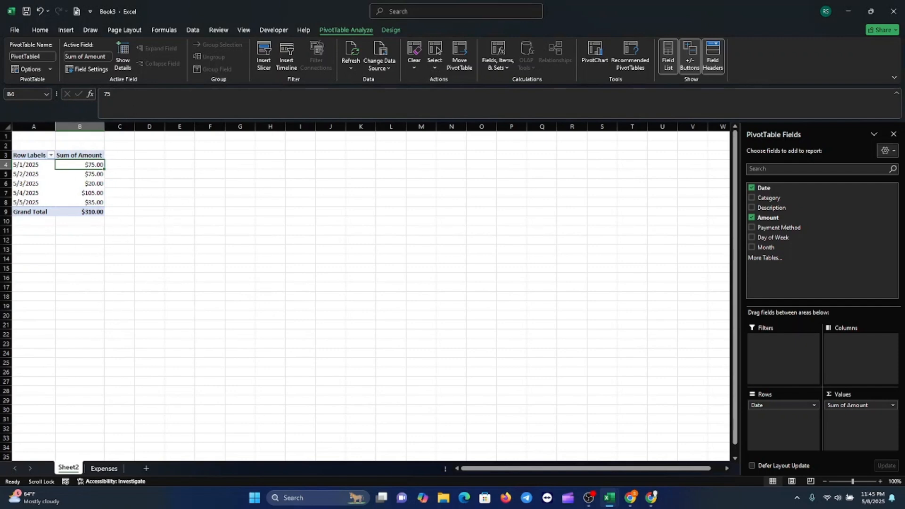
Step: Rename the Sheet2 worksheet containing the date PivotTable as Table 1
key(alt+Tab)
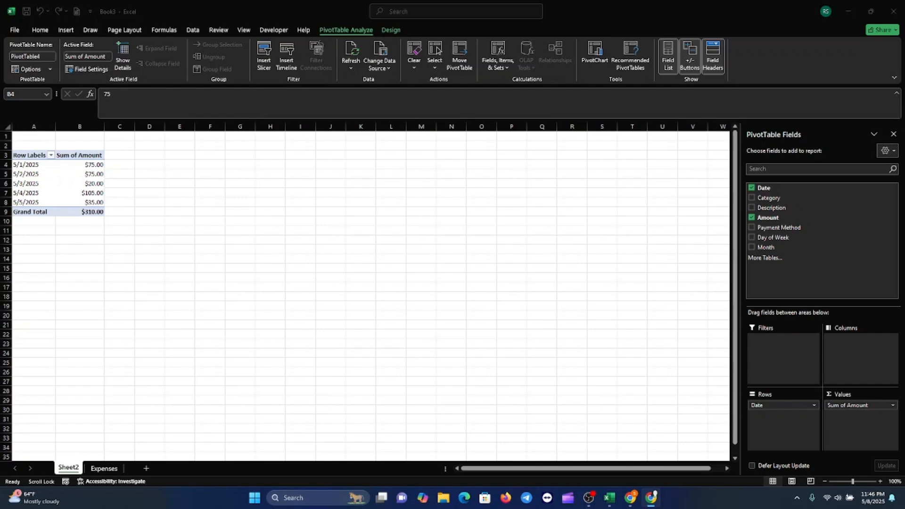
click(71, 468)
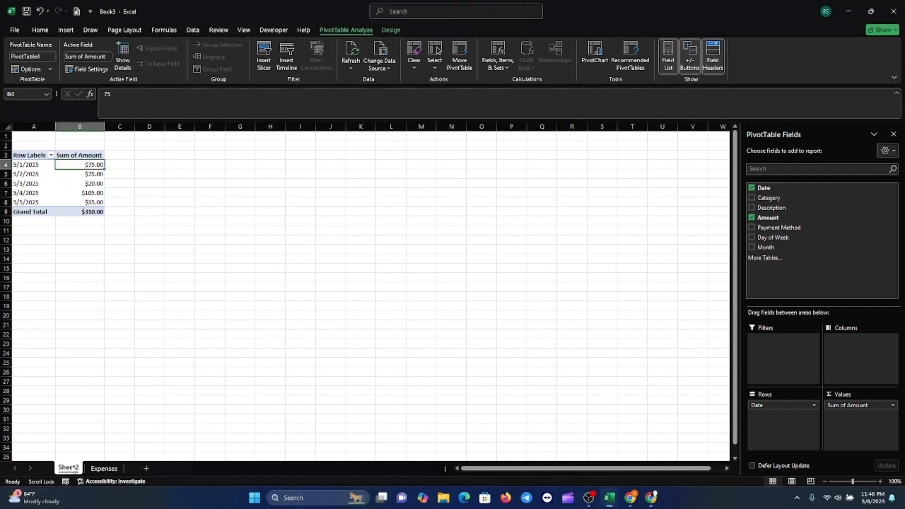
right_click(71, 471)
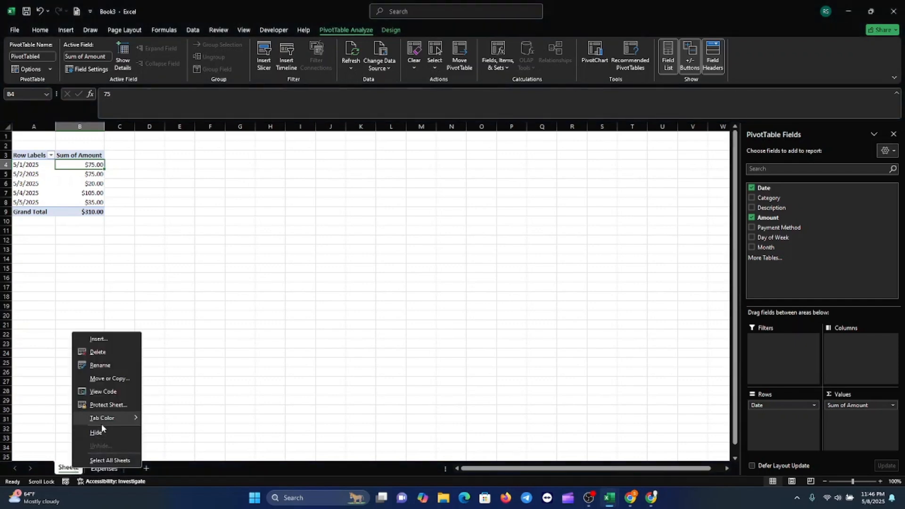
click(100, 365)
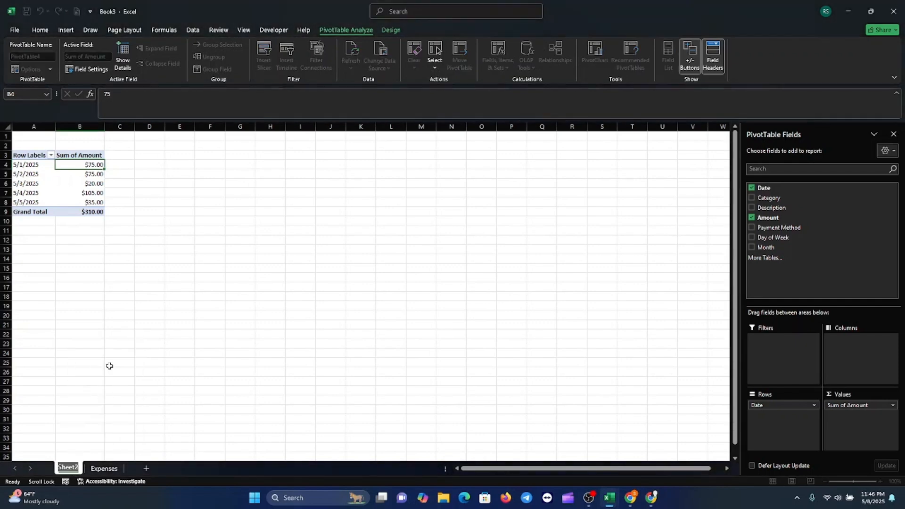
text(Tabl)
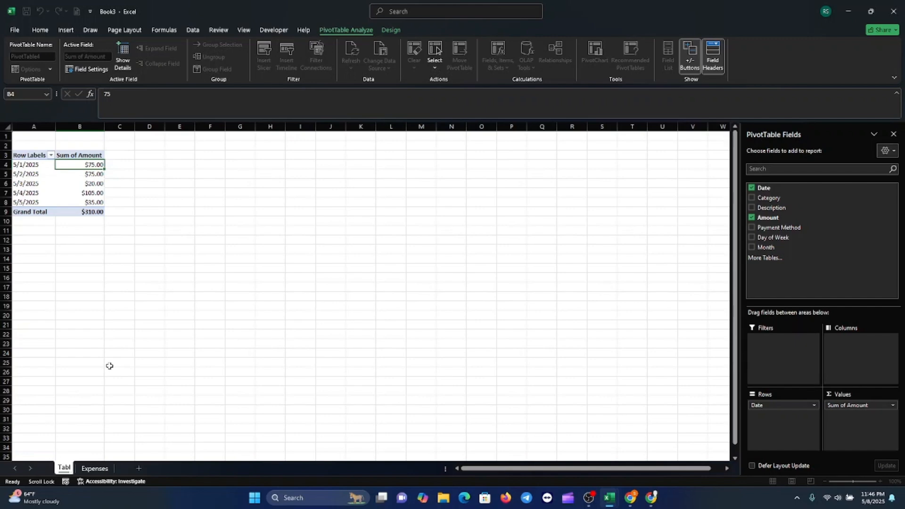
text(e 1)
Step: Insert a second PivotTable based on the Expenses range A1:G9, placed in a new worksheet
click(105, 467)
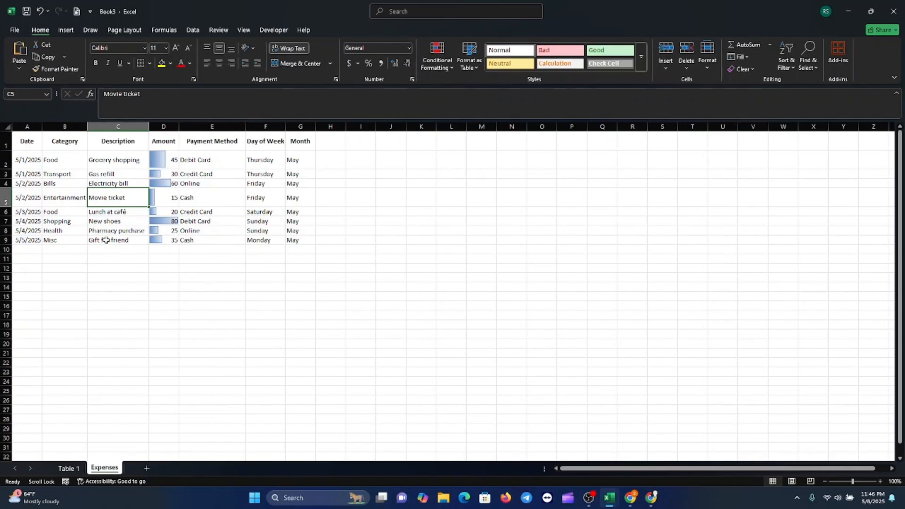
click(114, 221)
right_click(116, 201)
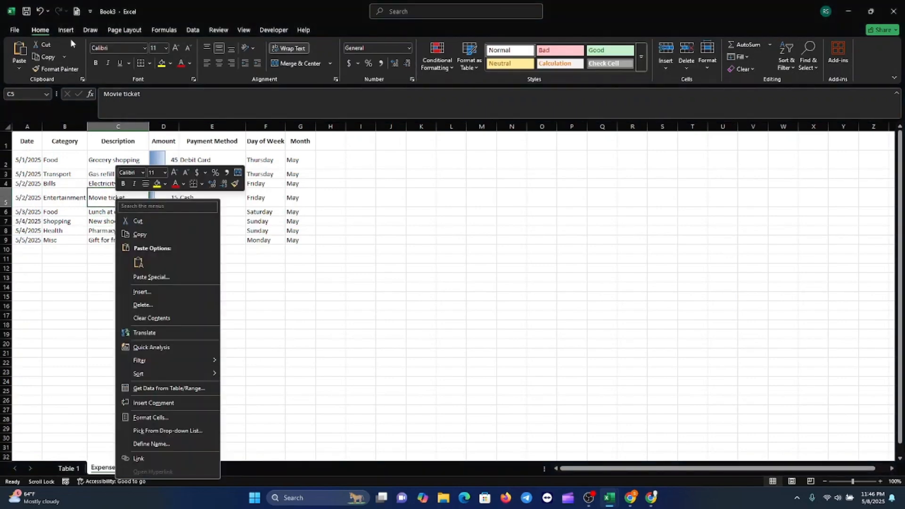
click(66, 31)
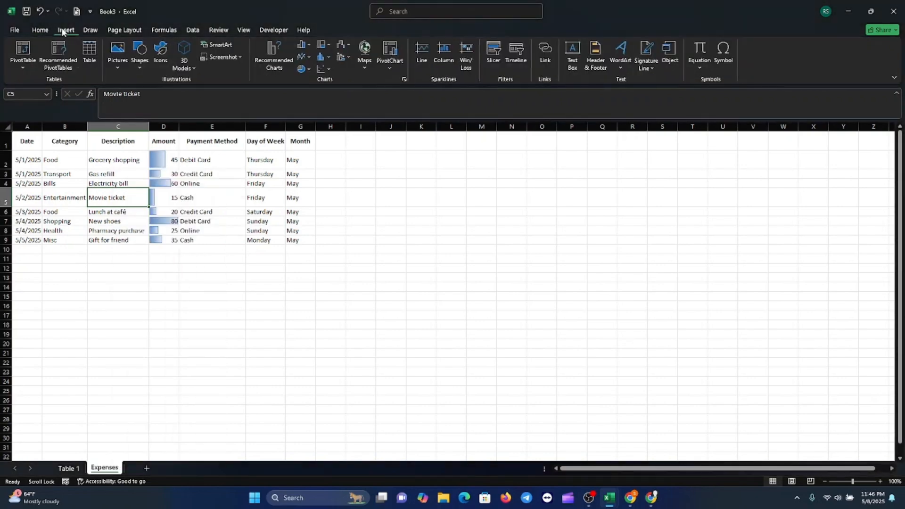
click(23, 51)
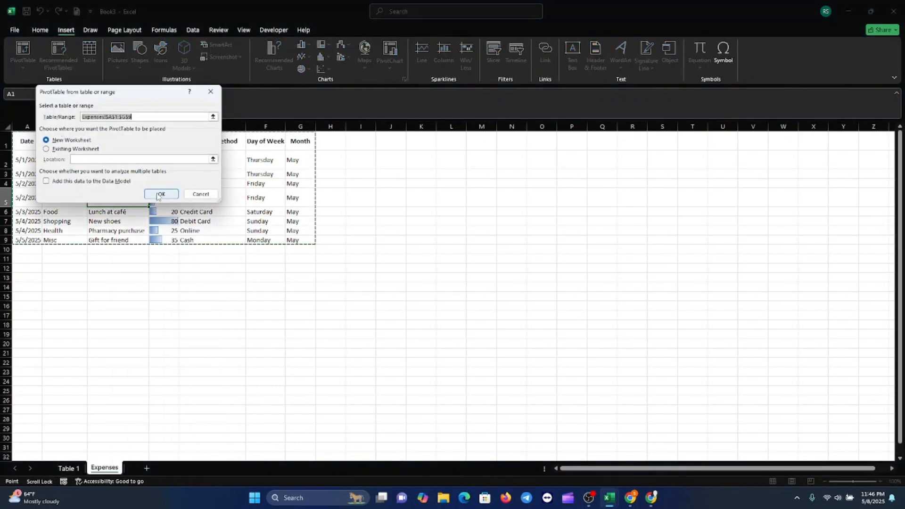
click(160, 194)
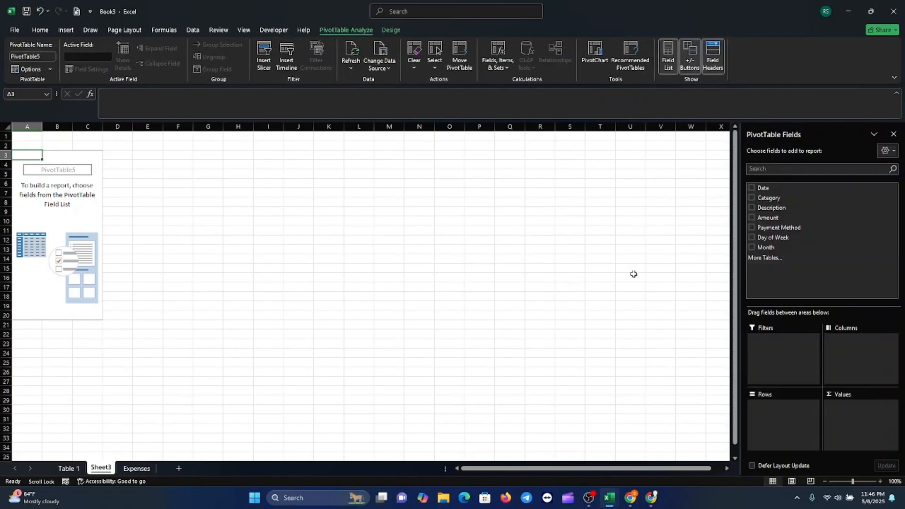
Step: Lay out the new PivotTable with Category in Rows and Amount in Values, summarised by Sum
drag(783, 200, 777, 409)
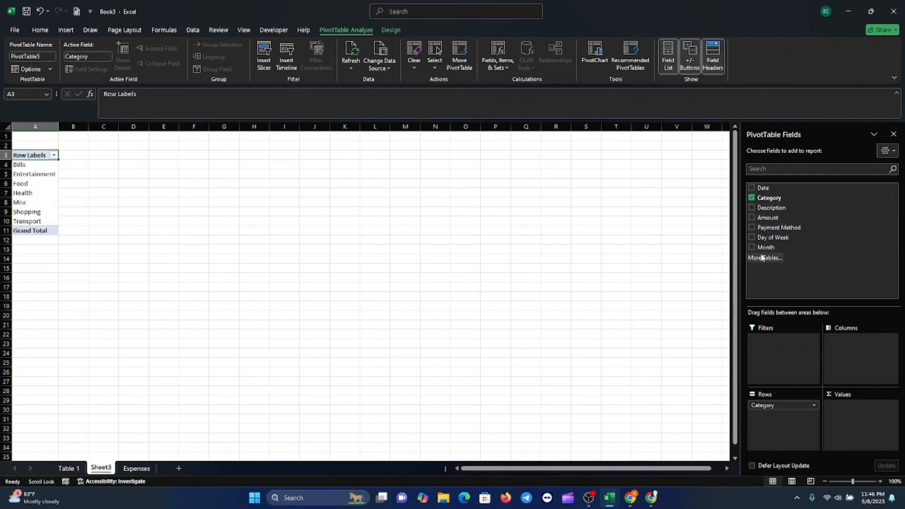
drag(776, 219, 850, 415)
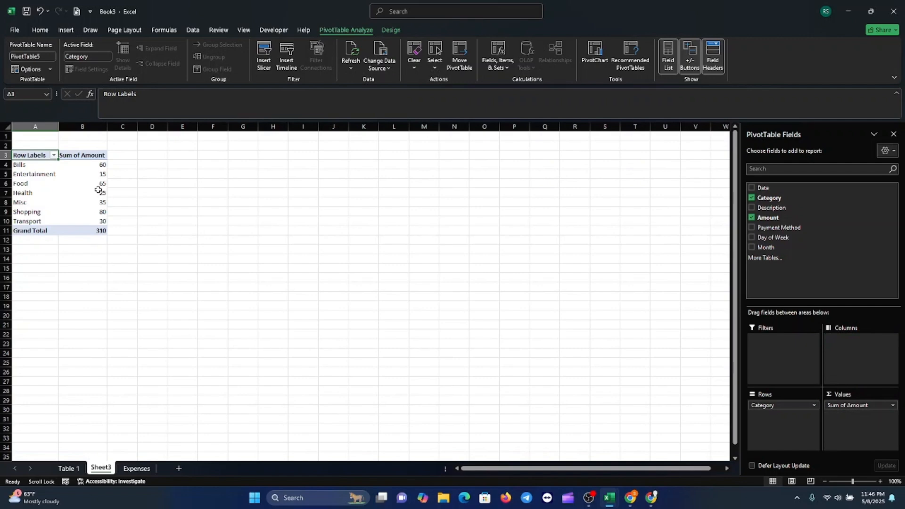
mouse_move(98, 189)
click(100, 172)
right_click(102, 173)
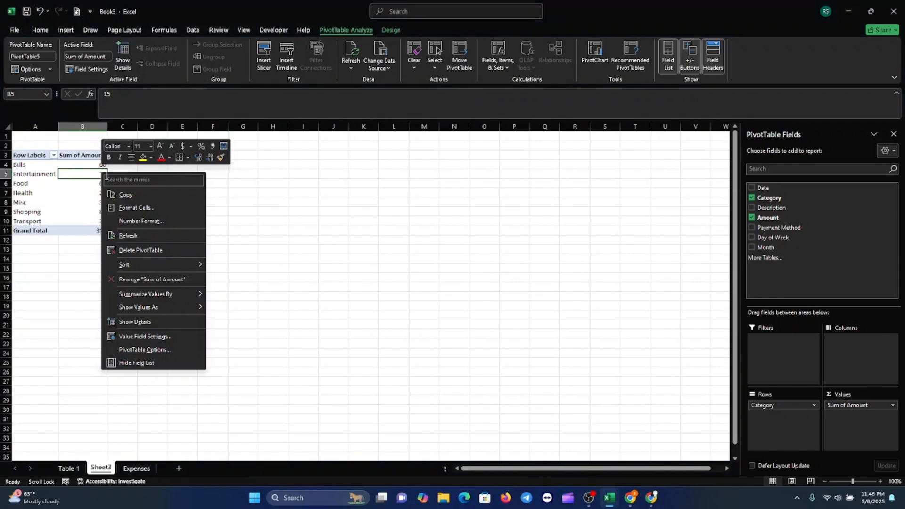
click(160, 340)
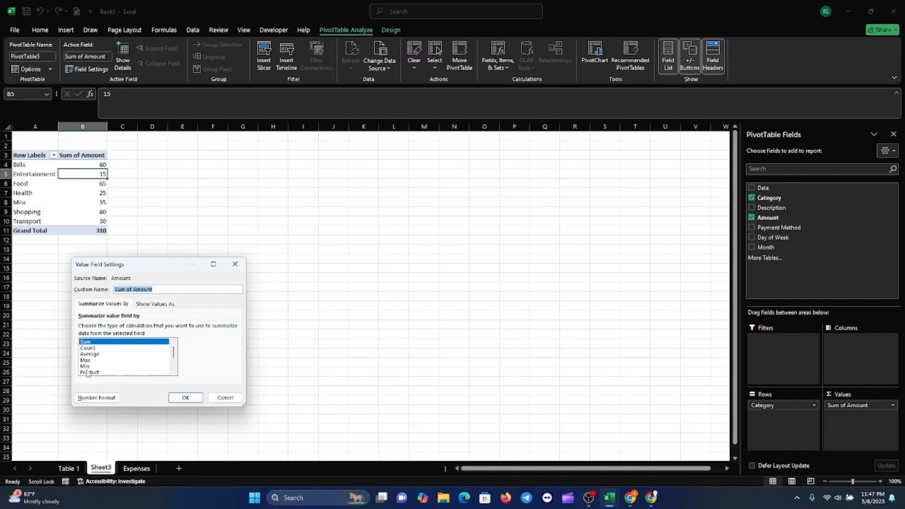
click(94, 343)
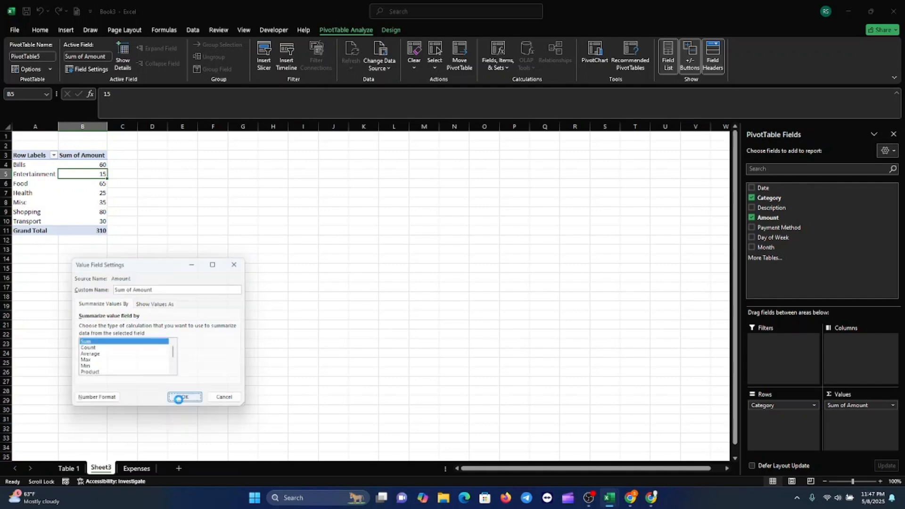
click(179, 398)
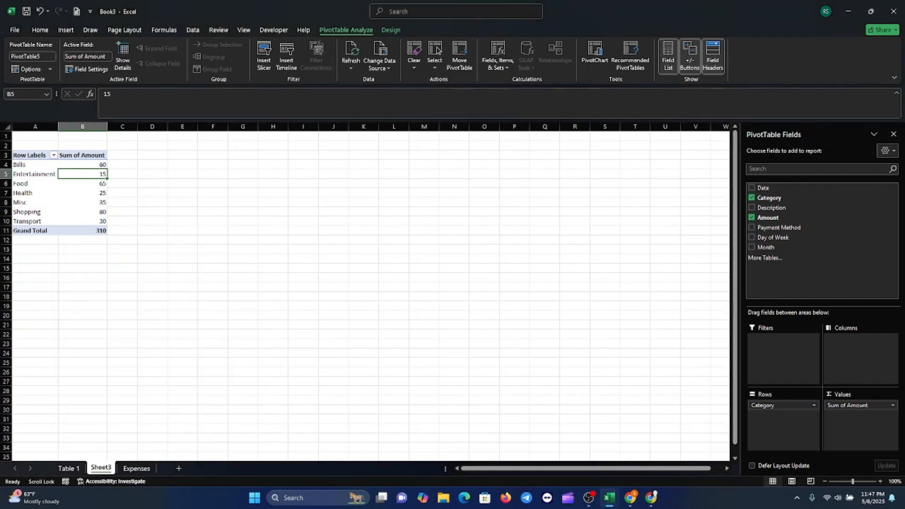
Step: Format the category PivotTable's Sum of Amount values as Currency with the $ symbol and 2 decimal places
key(alt+Tab)
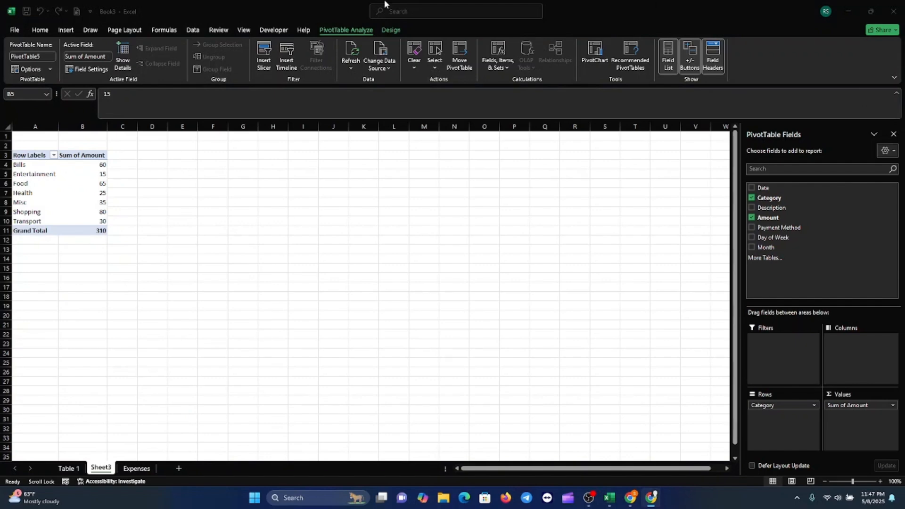
click(102, 171)
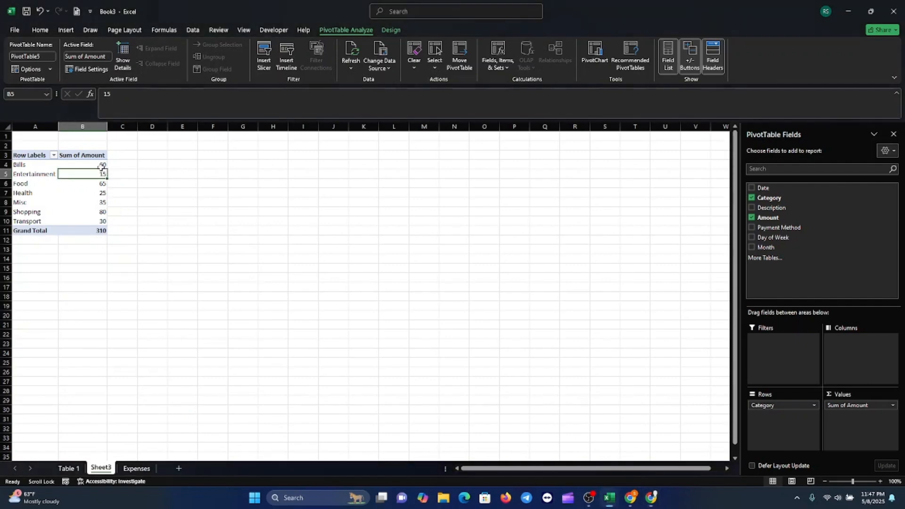
right_click(102, 165)
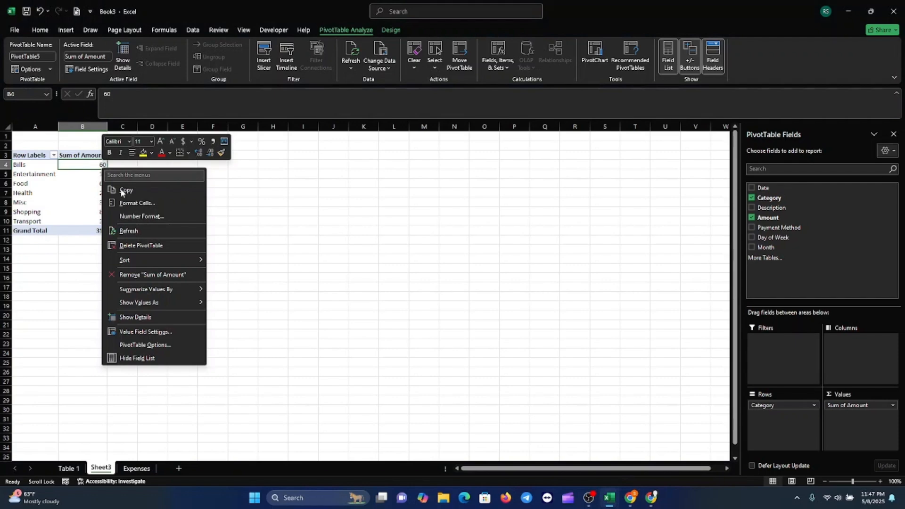
click(132, 216)
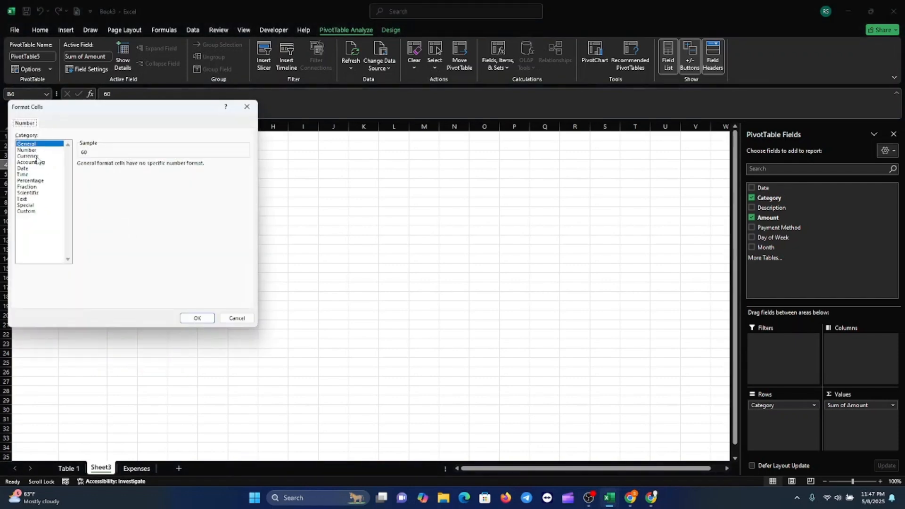
click(35, 156)
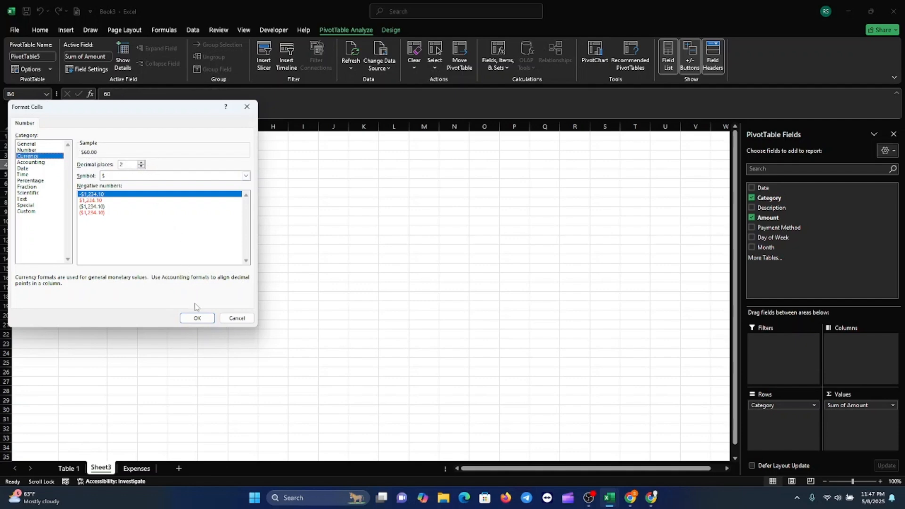
click(197, 317)
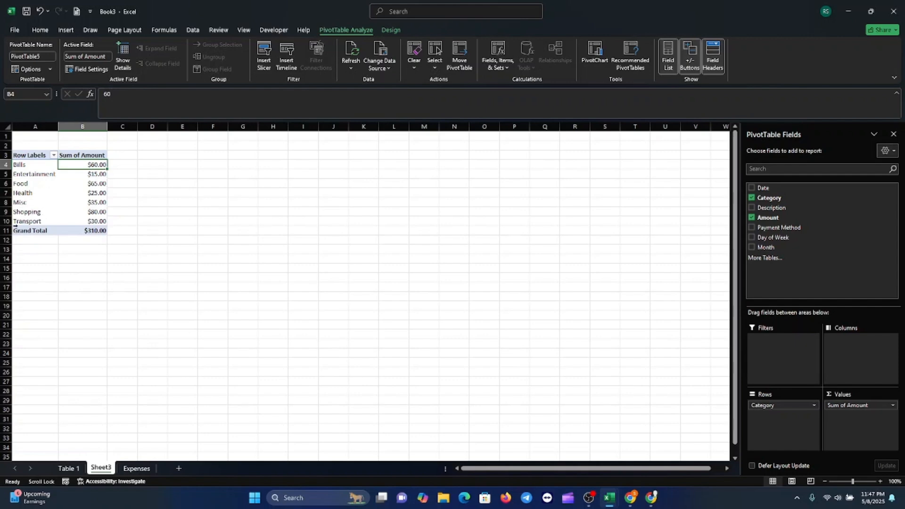
key(alt+Tab)
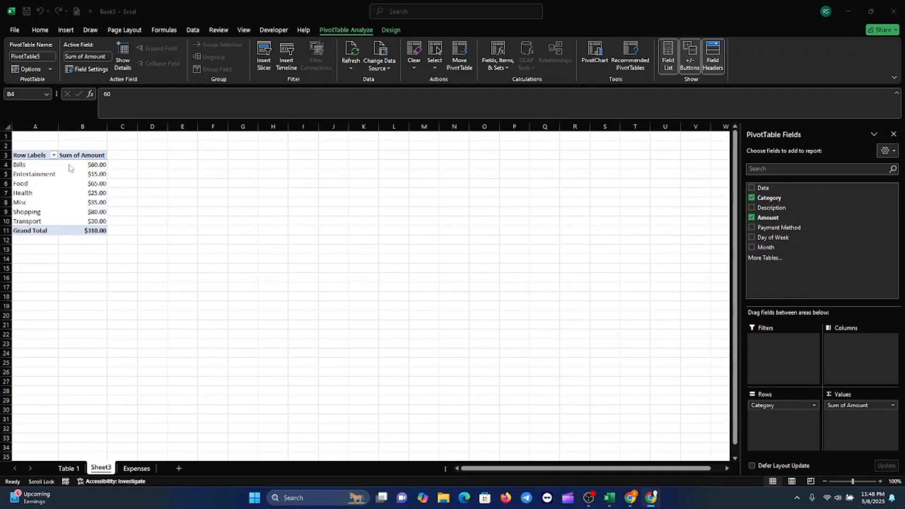
click(61, 185)
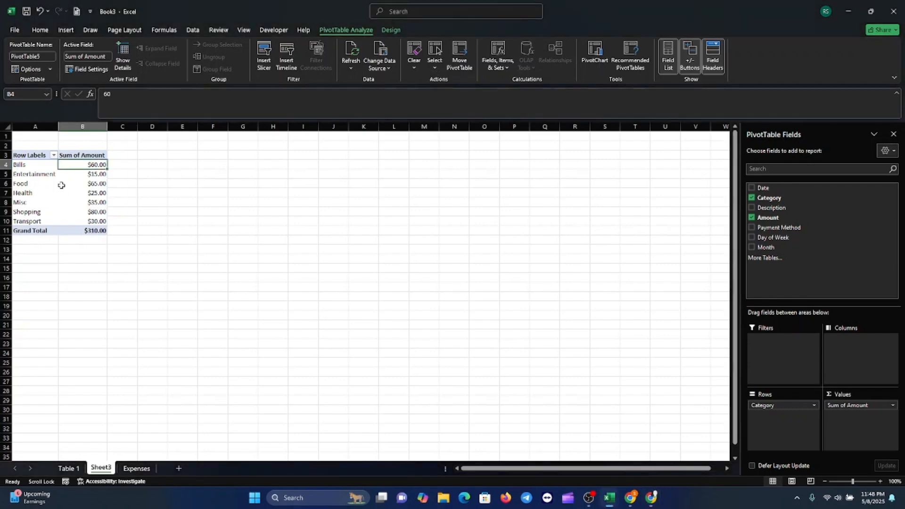
Step: Insert a 3-D Pie PivotChart based on the category PivotTable on Sheet3
click(597, 56)
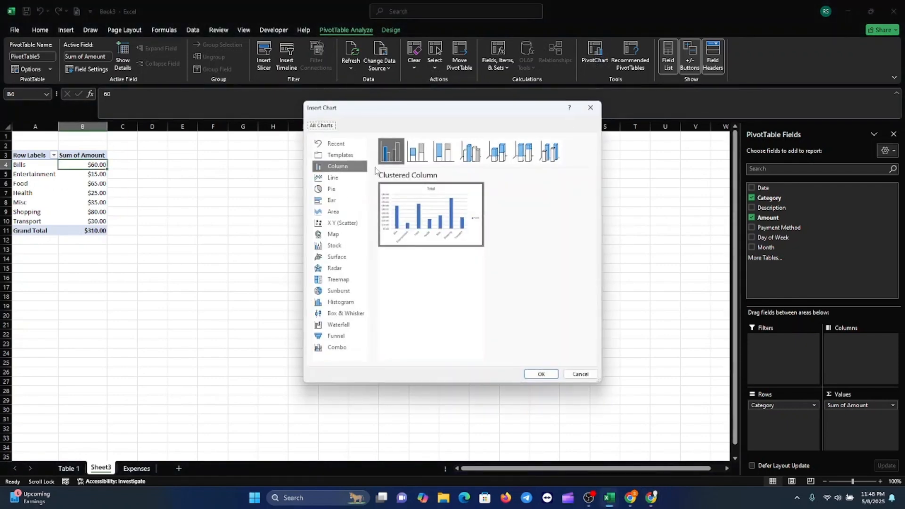
click(340, 189)
mouse_move(446, 224)
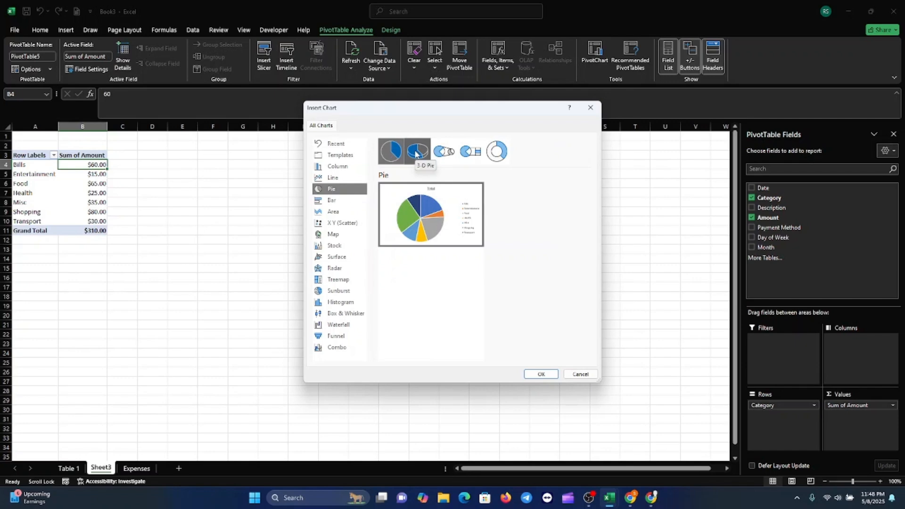
click(416, 153)
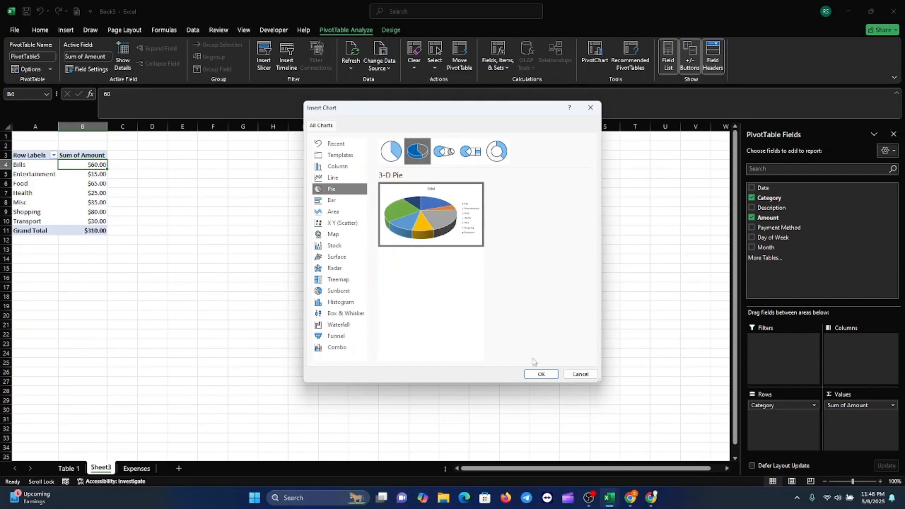
click(540, 373)
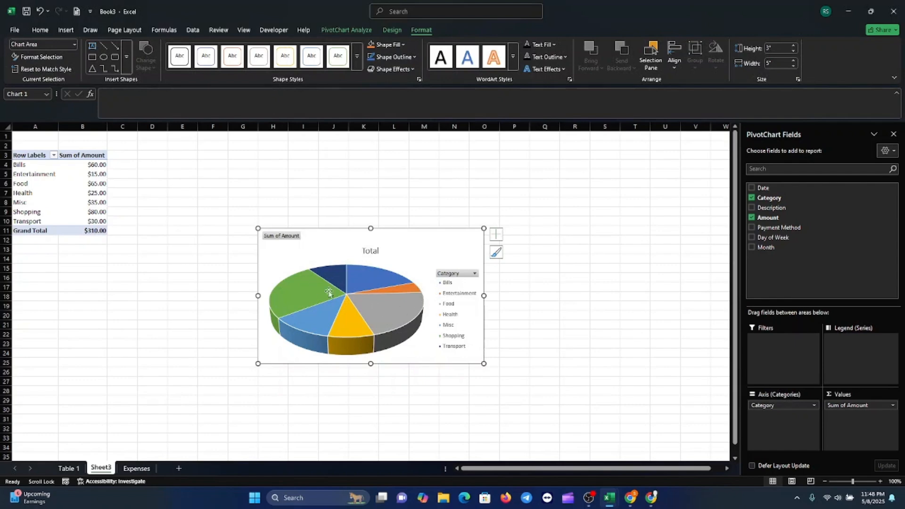
Step: Pull all the pie slices apart and move the chart up to about row 5, beside the category PivotTable
drag(365, 286, 357, 258)
drag(450, 367, 437, 303)
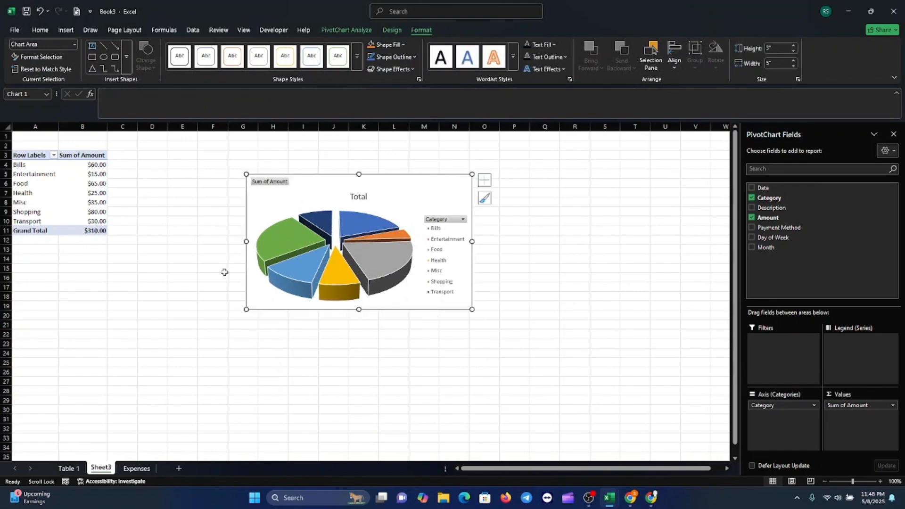
Step: On the Expenses sheet, try changing the category in B9 to Food from its dropdown list, and undo the change
click(137, 468)
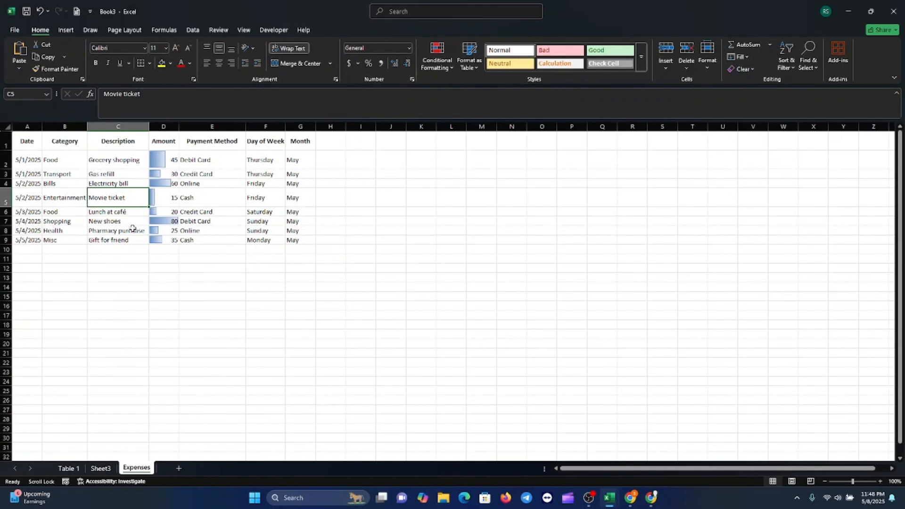
click(61, 220)
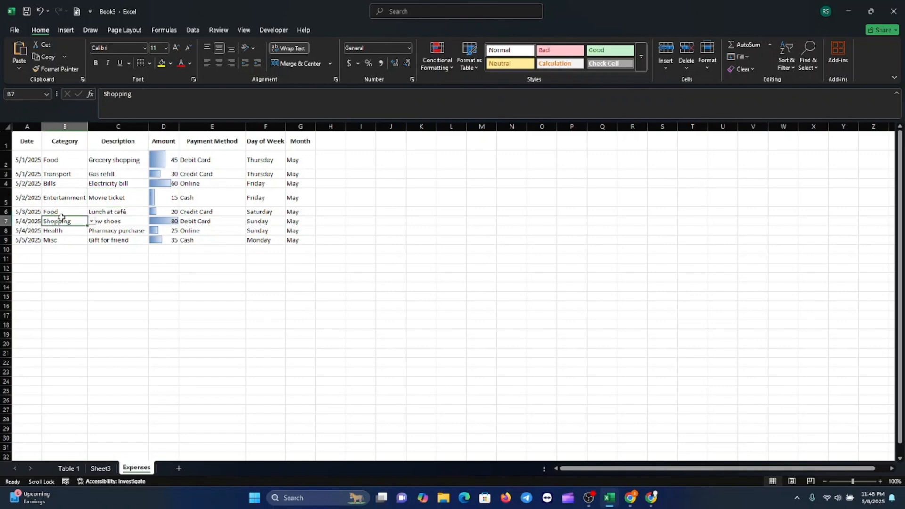
click(66, 164)
click(75, 240)
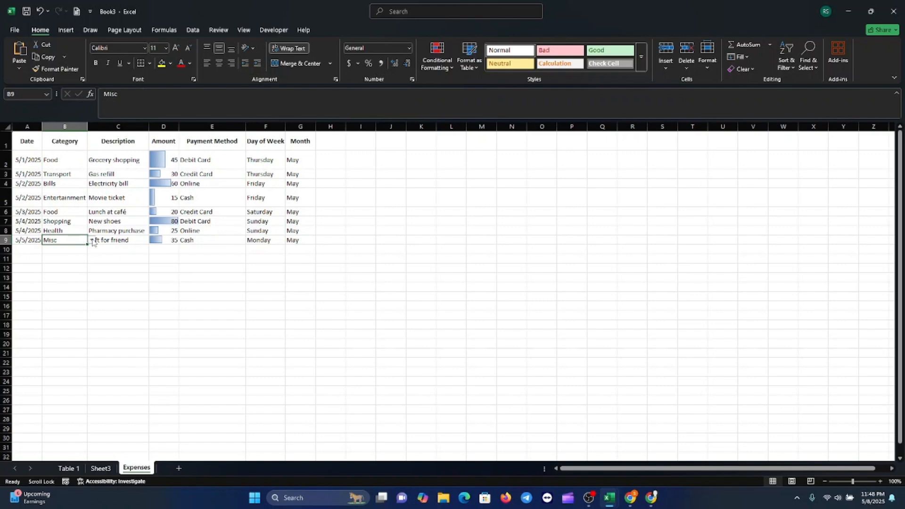
click(91, 241)
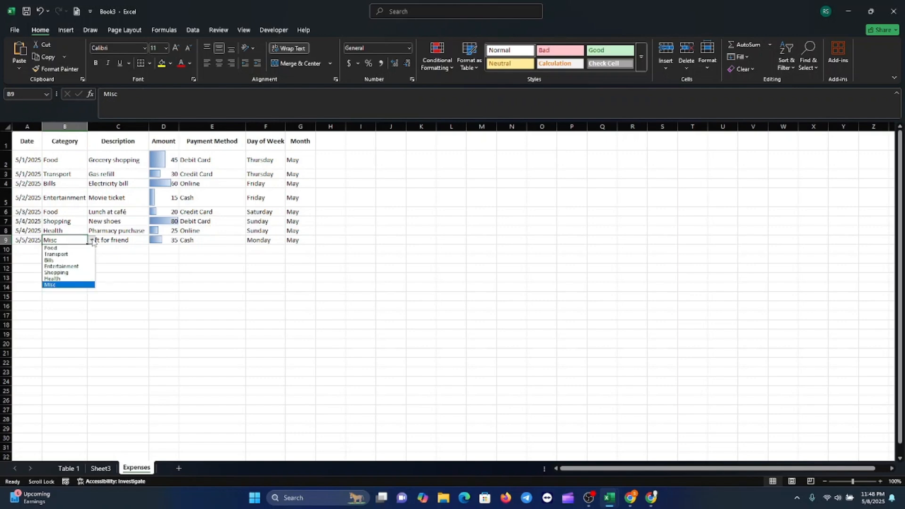
click(62, 248)
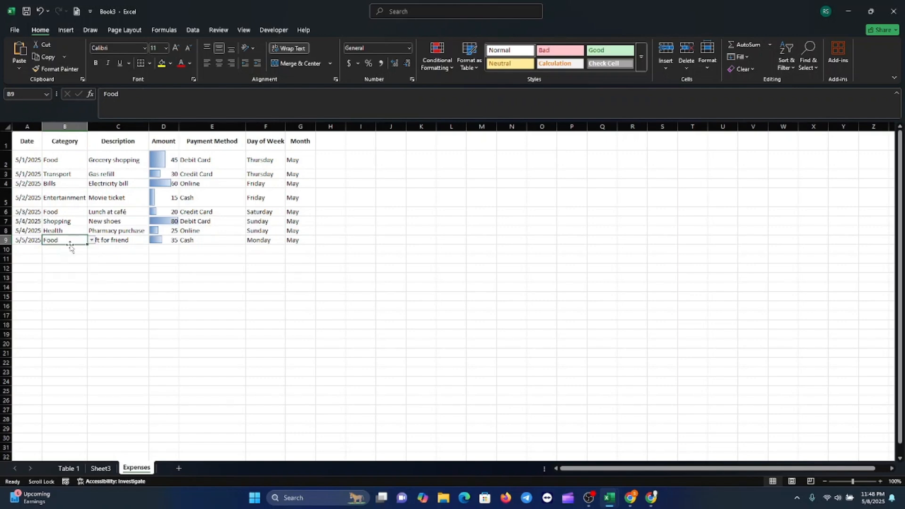
key(ctrl+z)
Step: Start a new expense in row 10 with the category Food from the dropdown list and the date 6/1/2025
click(70, 253)
click(92, 250)
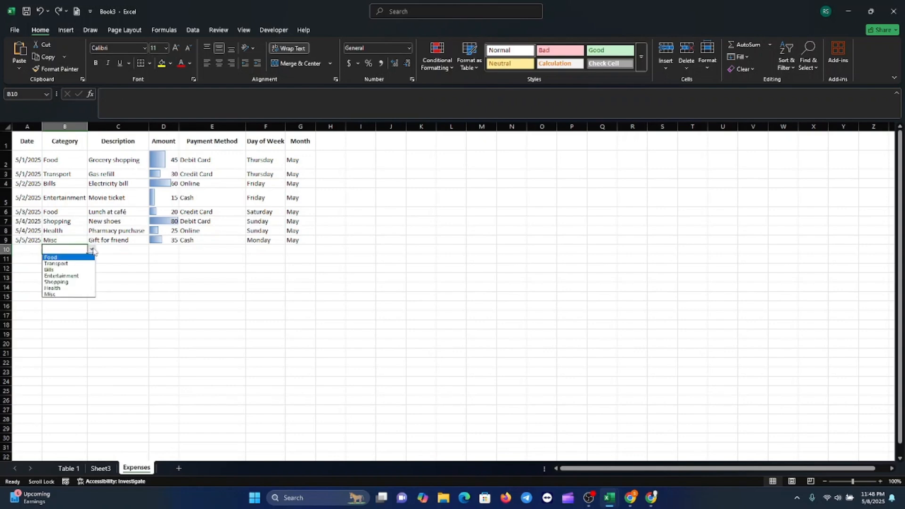
click(73, 258)
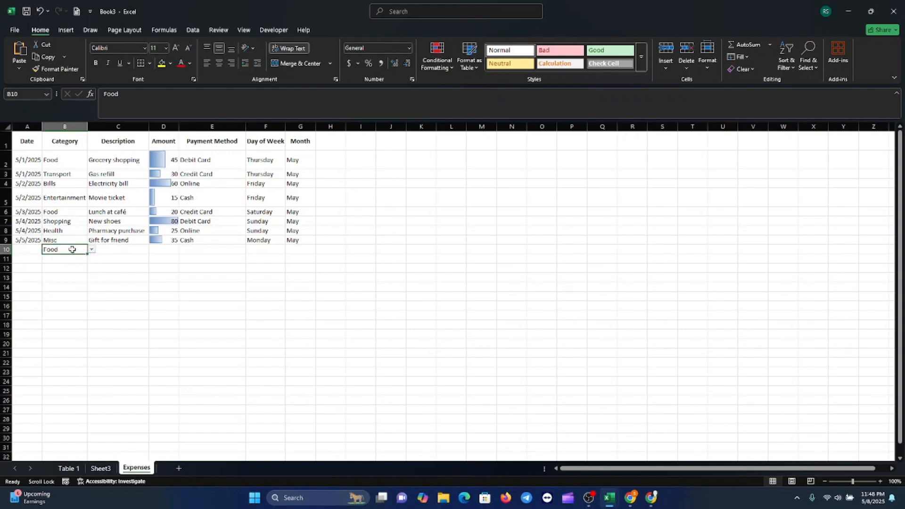
click(29, 249)
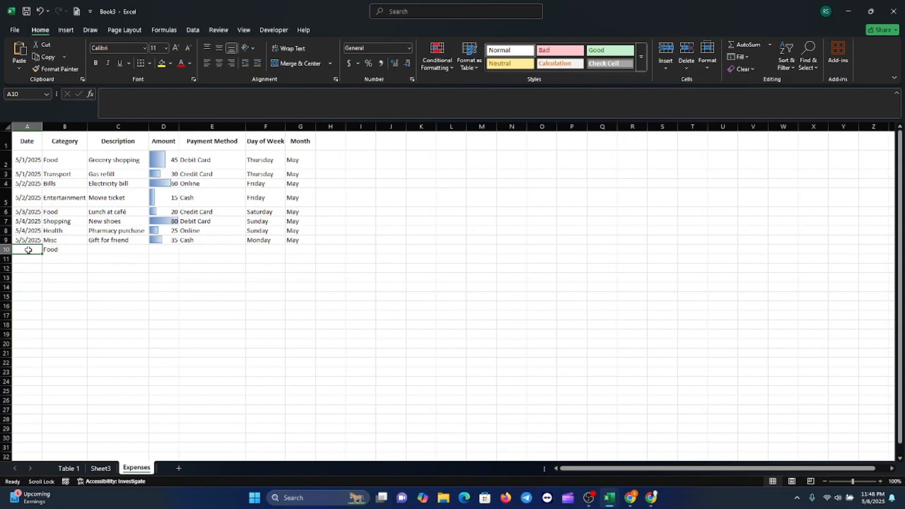
text(5)
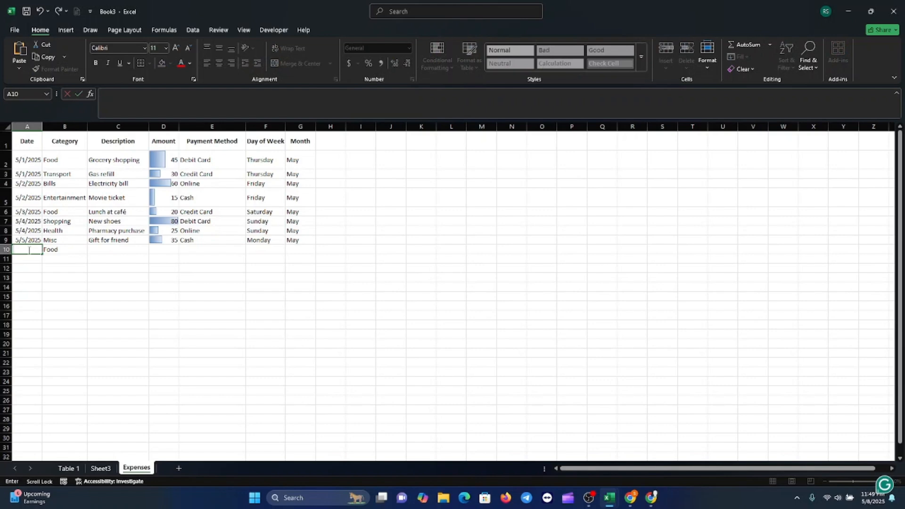
text(/1/2025)
Step: Copy the Grocery shopping description from C2 into C10 for the new expense
click(103, 250)
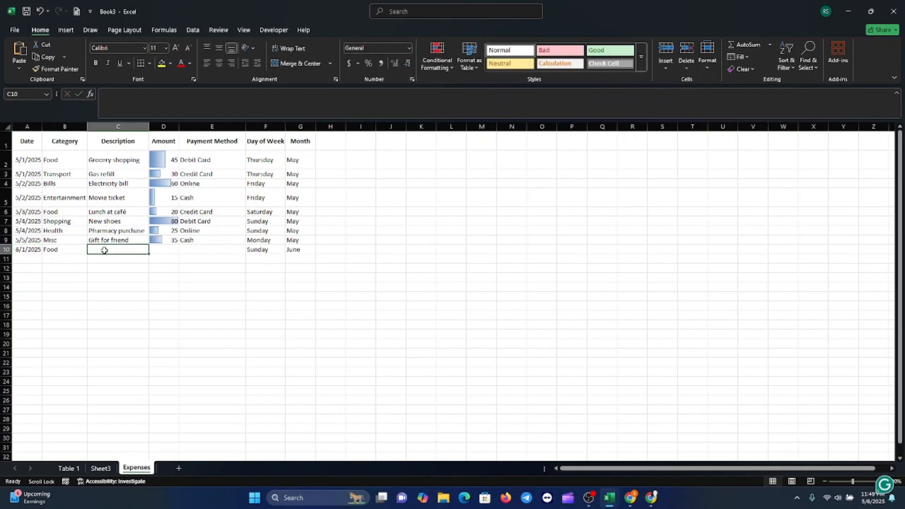
click(112, 160)
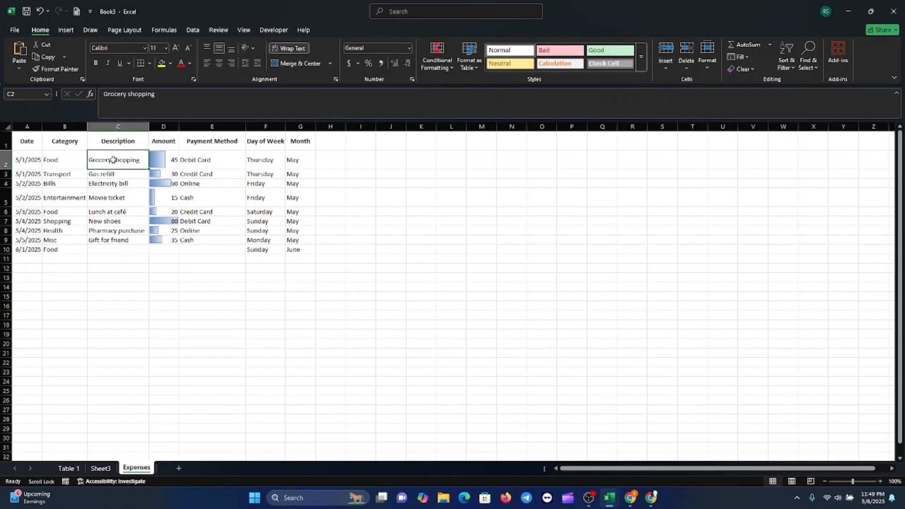
key(ctrl+c)
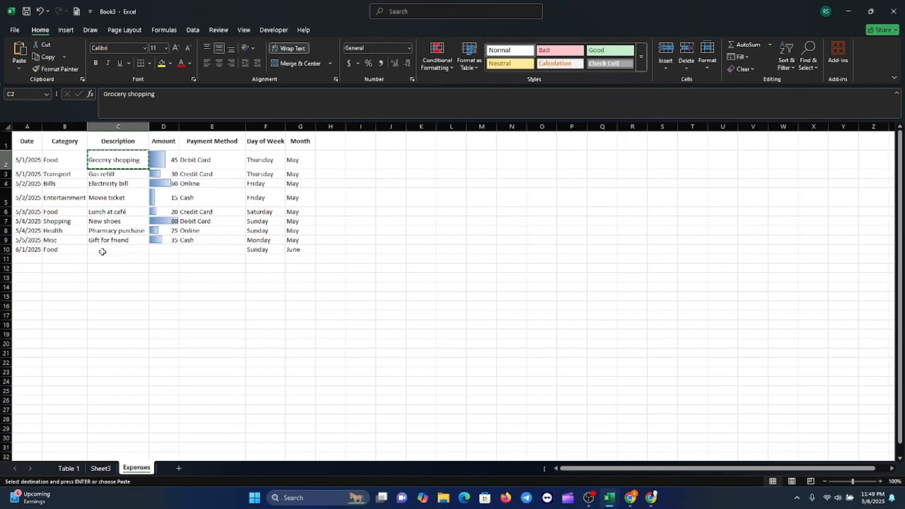
click(102, 251)
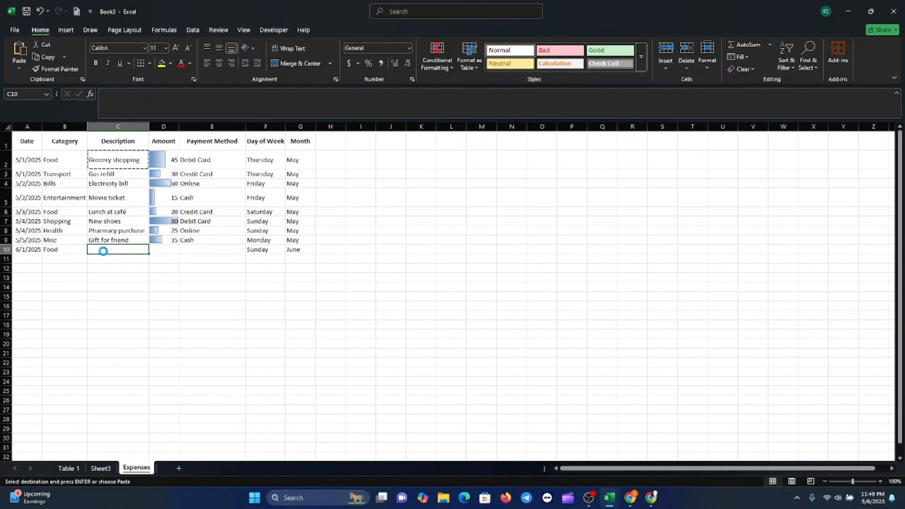
key(ctrl+v)
Step: Complete the row 10 expense with an amount of 50 and the payment method Cash
click(163, 250)
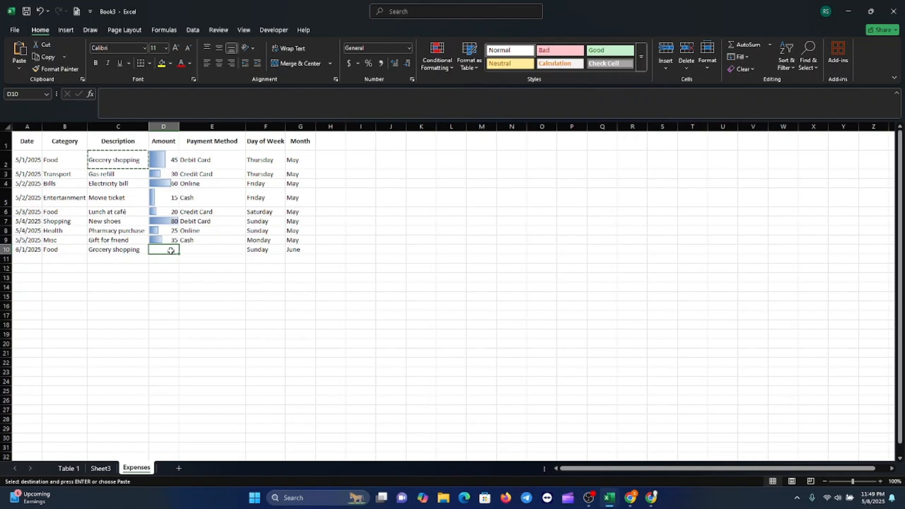
text(50)
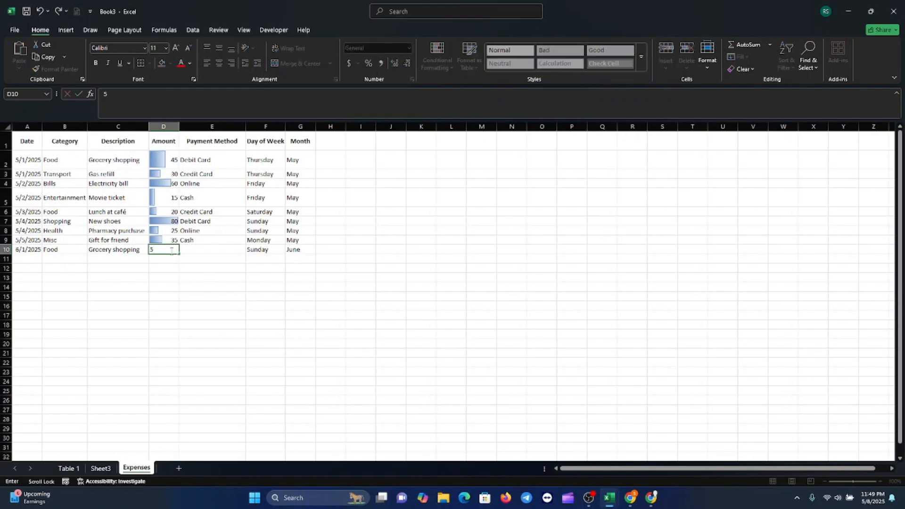
click(205, 252)
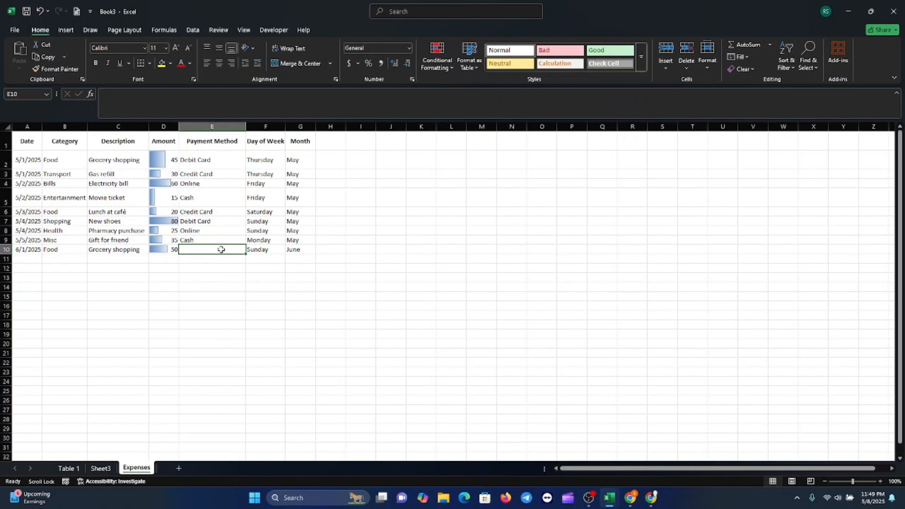
text(Cash)
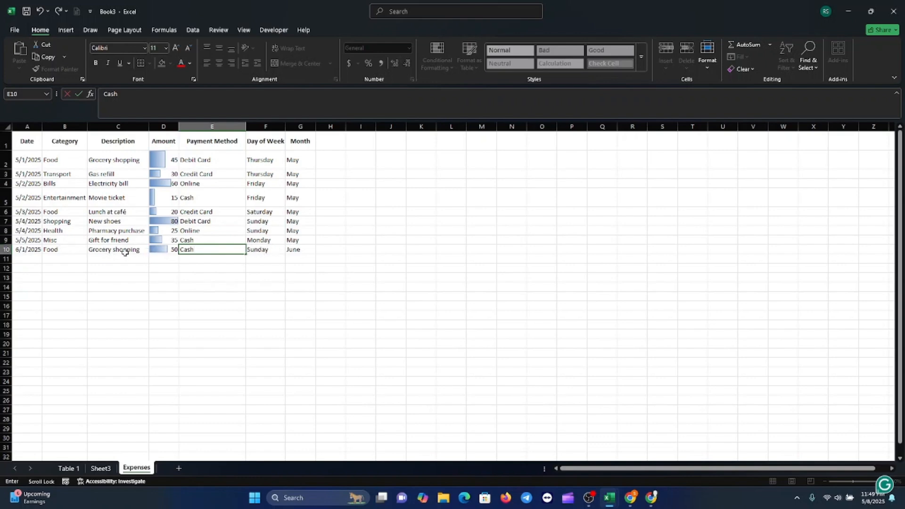
click(300, 249)
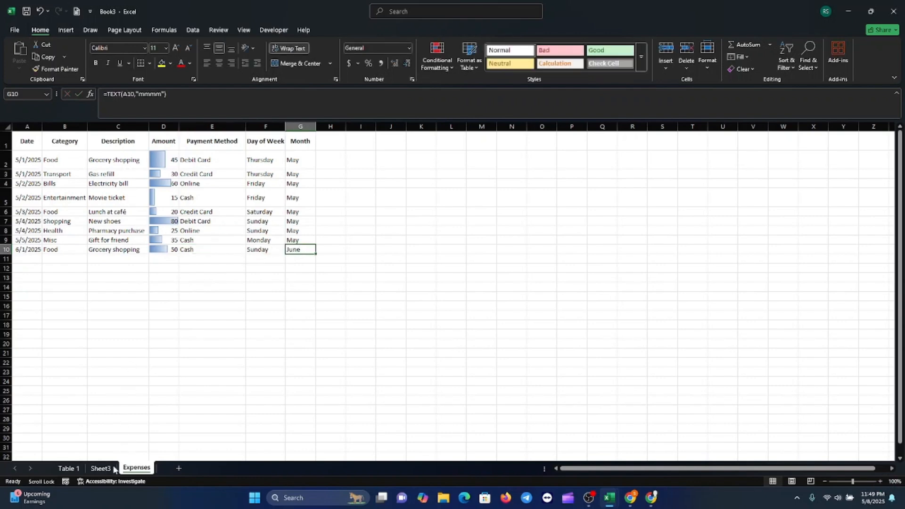
Step: Check the PivotTables on Sheet3 and Table 1, including the available date filter entries, for the newly added June expense
click(100, 468)
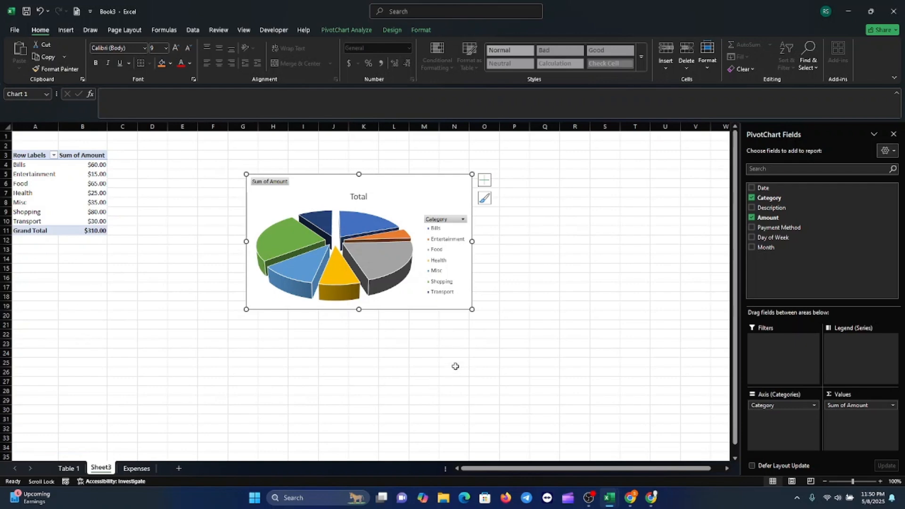
click(69, 469)
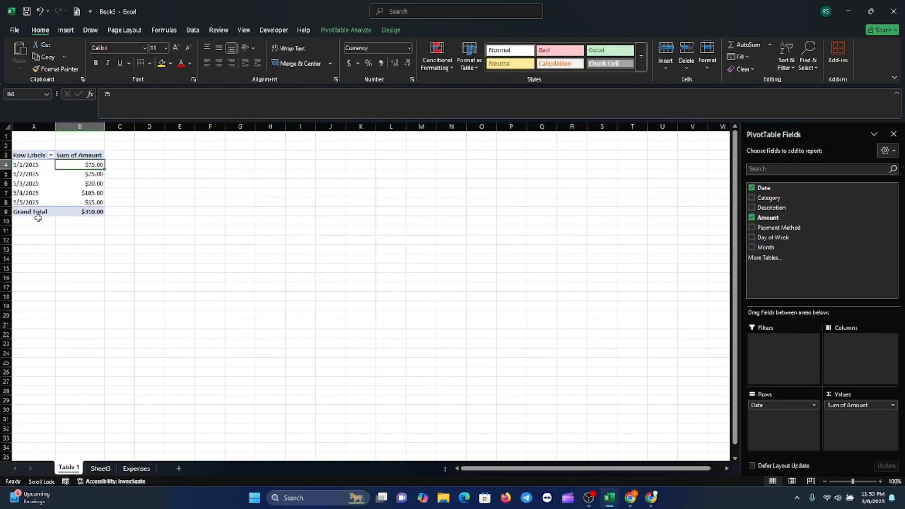
click(50, 156)
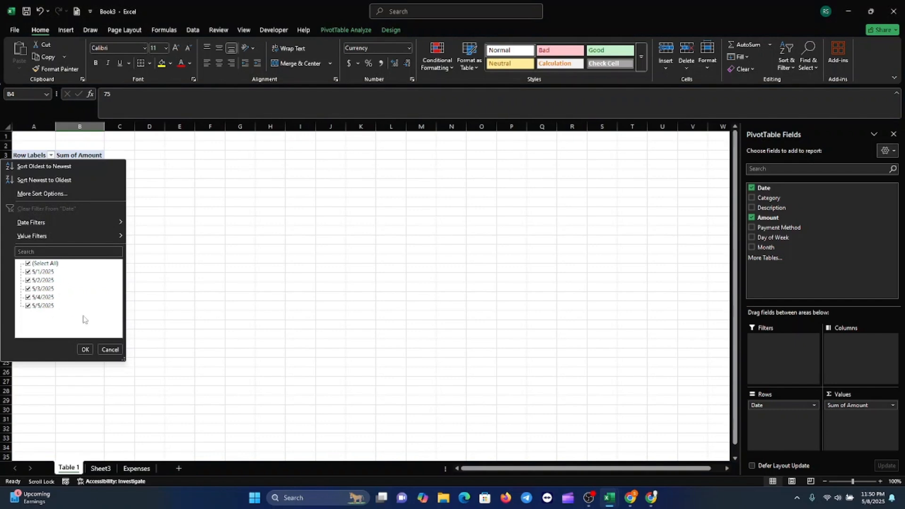
click(247, 301)
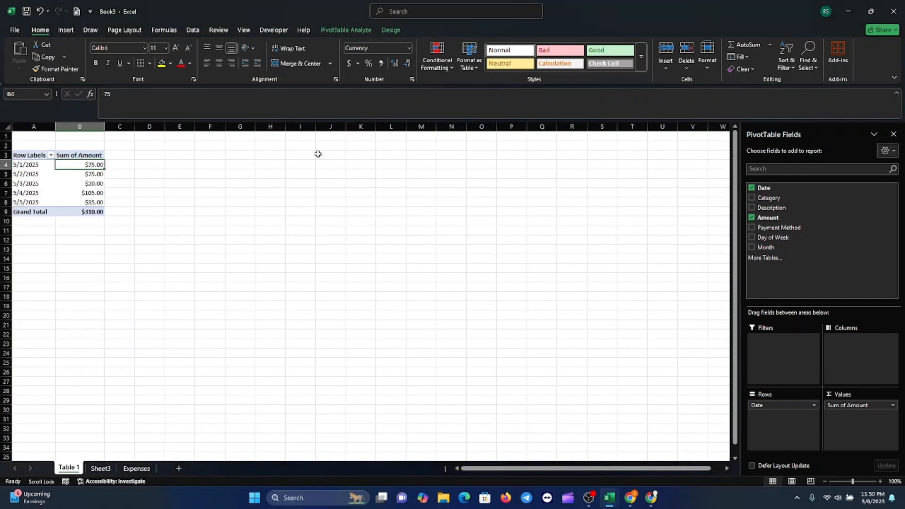
click(104, 470)
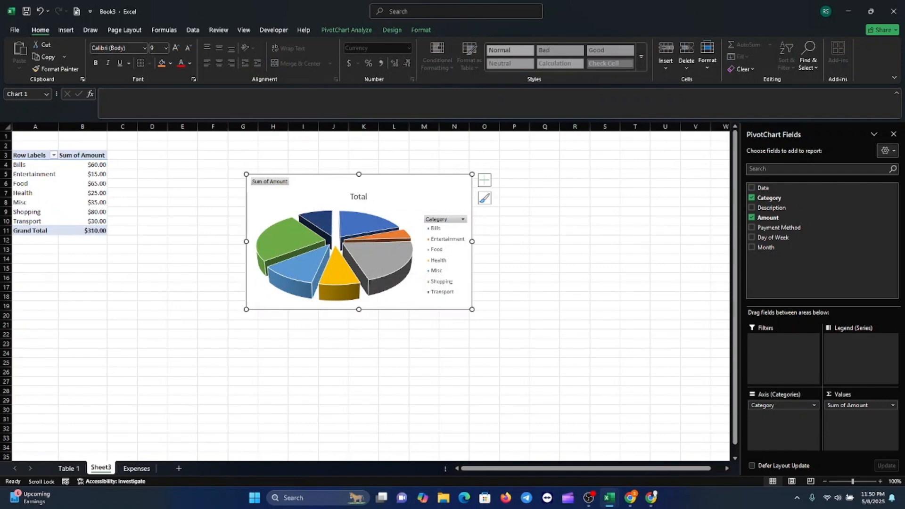
key(alt+Tab)
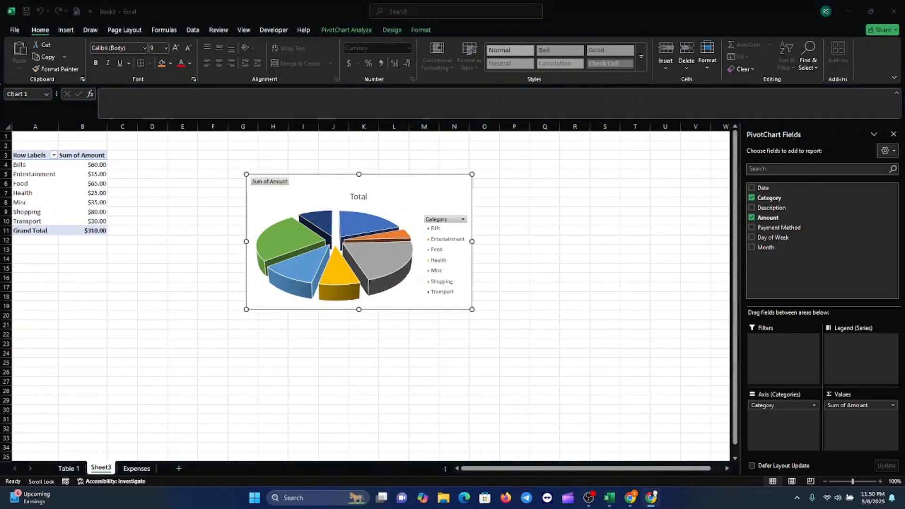